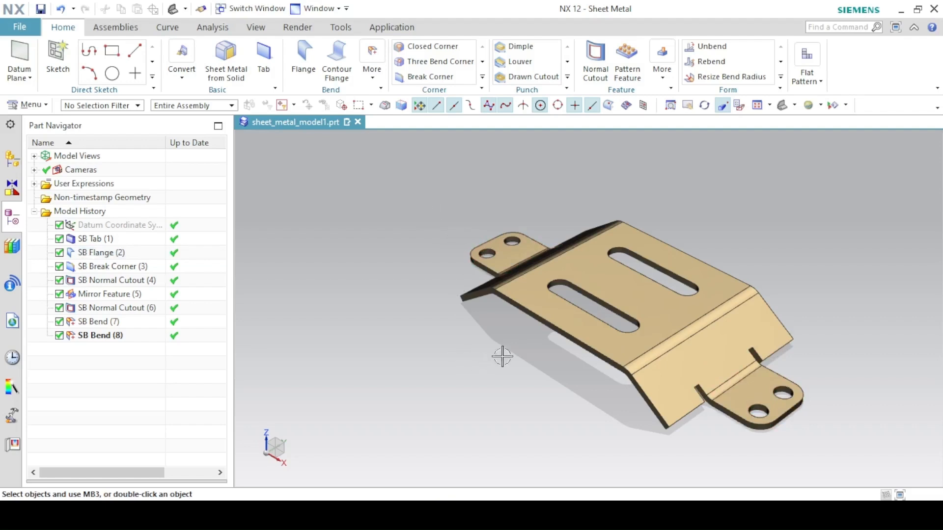
# Step: Examine the finished bent bracket from several angles, including its slots, side tabs and relief notches
pyautogui.moveTo(547, 339); pyautogui.dragTo(589, 301, button='middle')
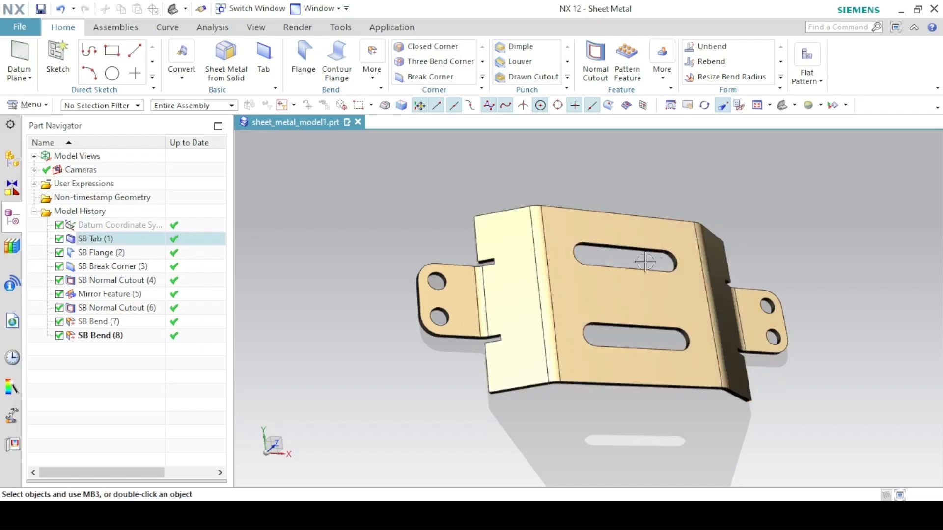
pyautogui.moveTo(673, 324); pyautogui.dragTo(737, 309, button='middle')
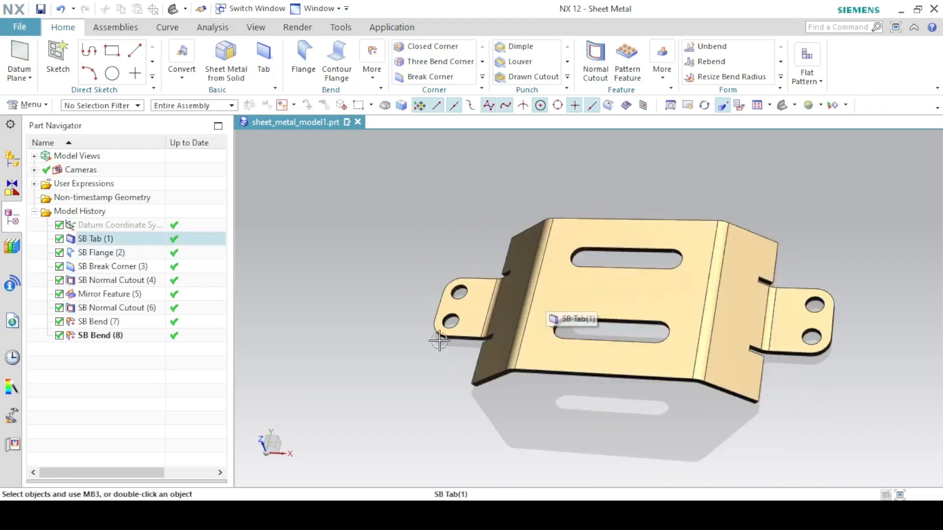
pyautogui.moveTo(426, 339); pyautogui.dragTo(450, 338, button='middle')
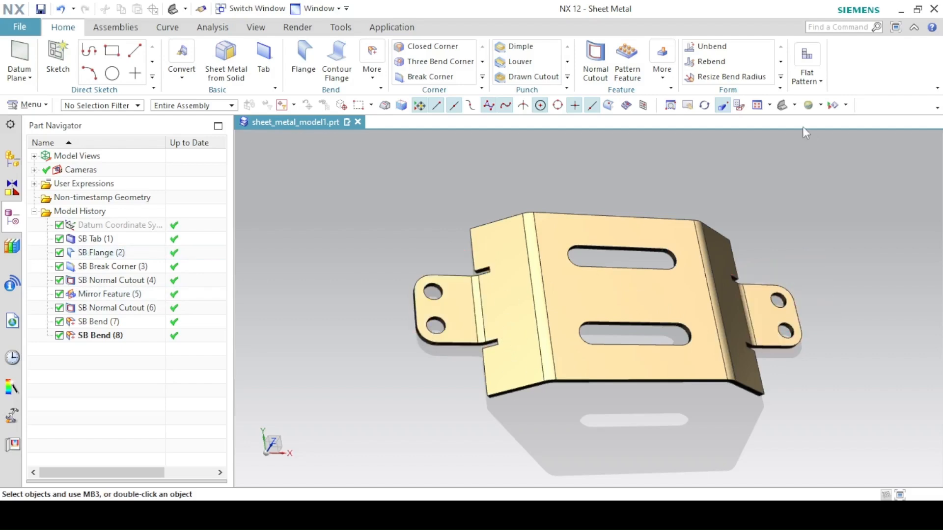
pyautogui.click(782, 106)
pyautogui.click(374, 515)
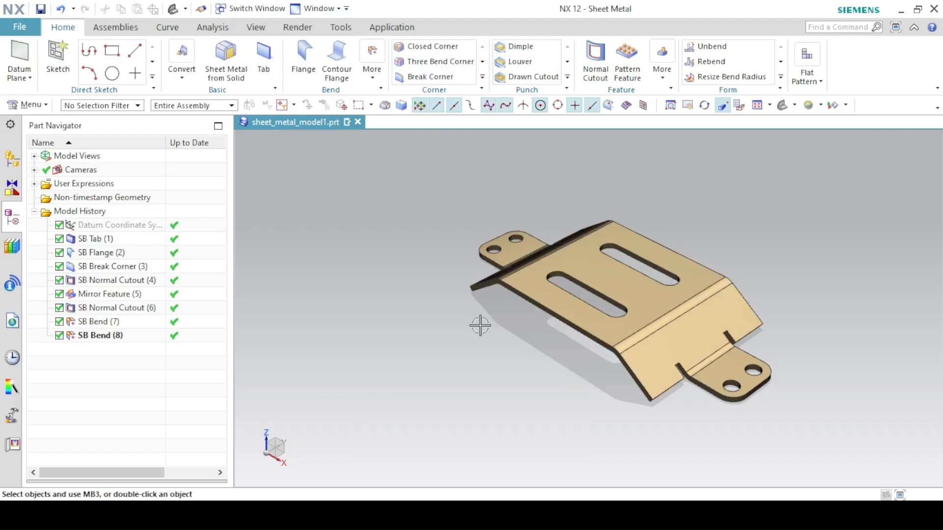
pyautogui.scroll(2, 480, 325)
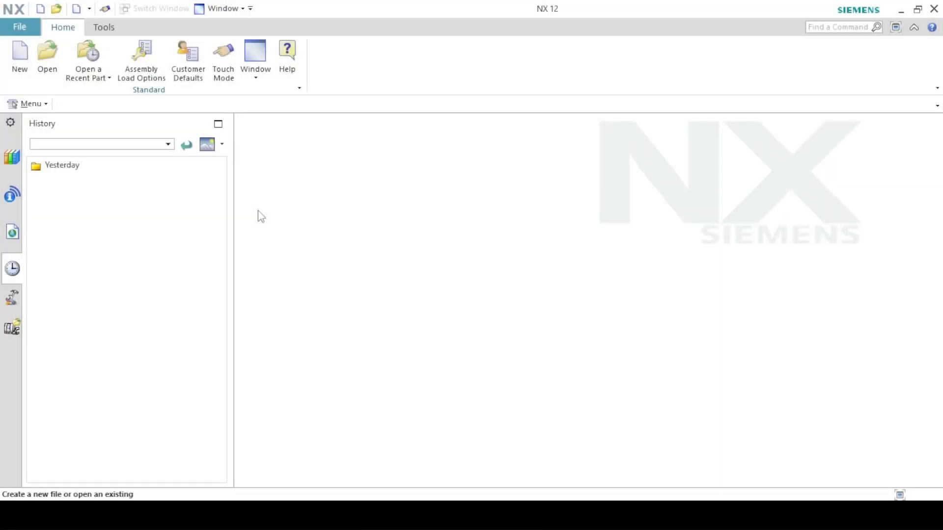
# Step: Create a new part from the Sheet Metal template in millimetres, with the file name sheet_metal_model4.prt
pyautogui.click(20, 66)
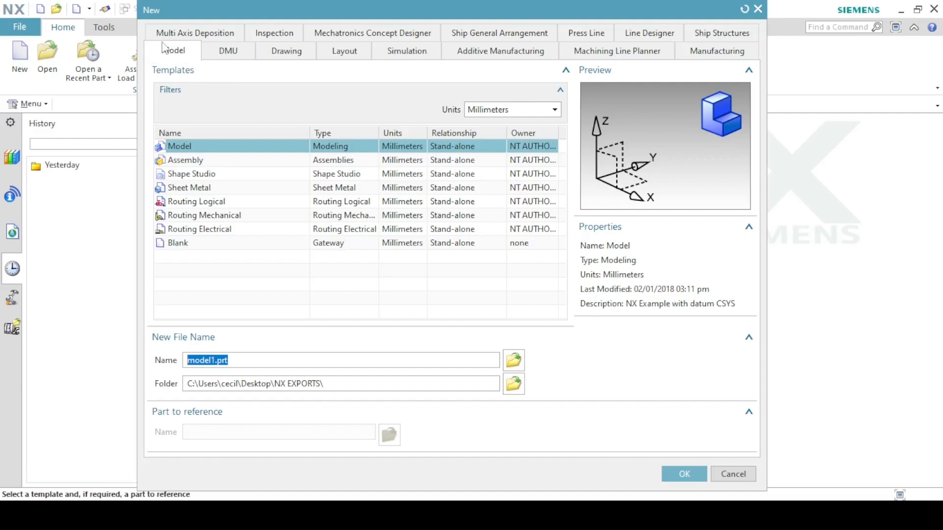
pyautogui.click(178, 189)
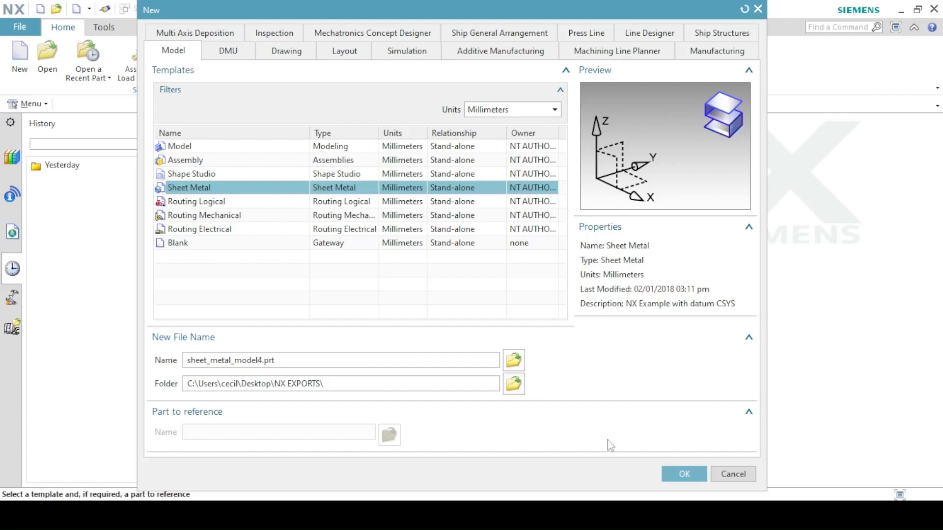
pyautogui.click(675, 473)
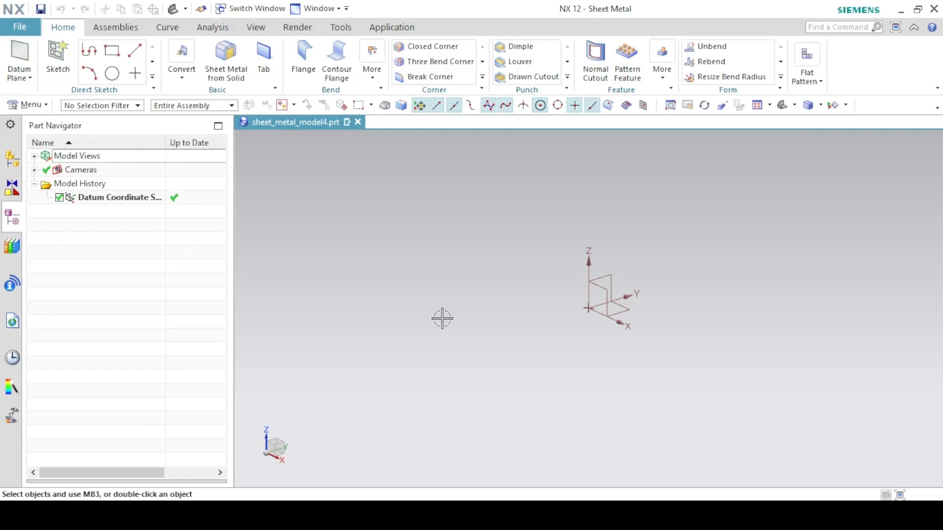
# Step: In the sheet metal preferences, set the material thickness to 1 mm and the bend radius to 2 mm
pyautogui.click(30, 29)
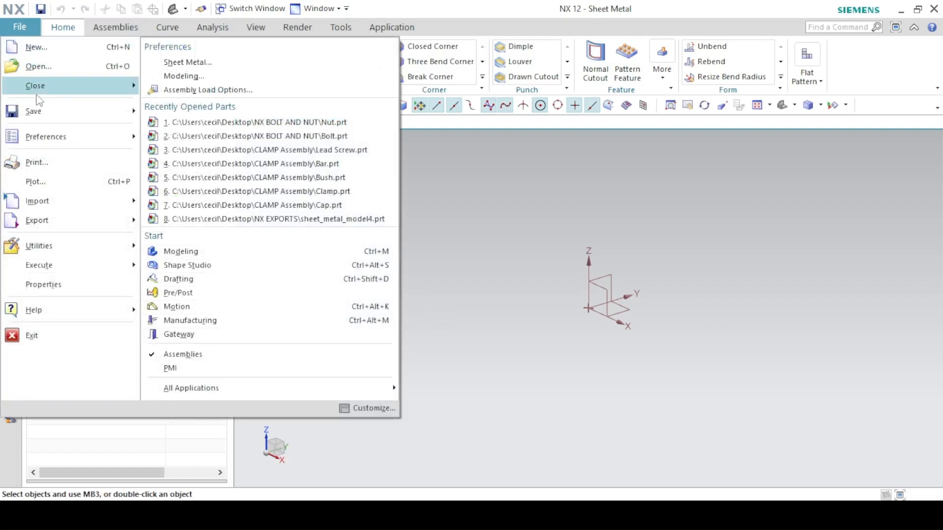
pyautogui.moveTo(38, 139)
pyautogui.click(194, 58)
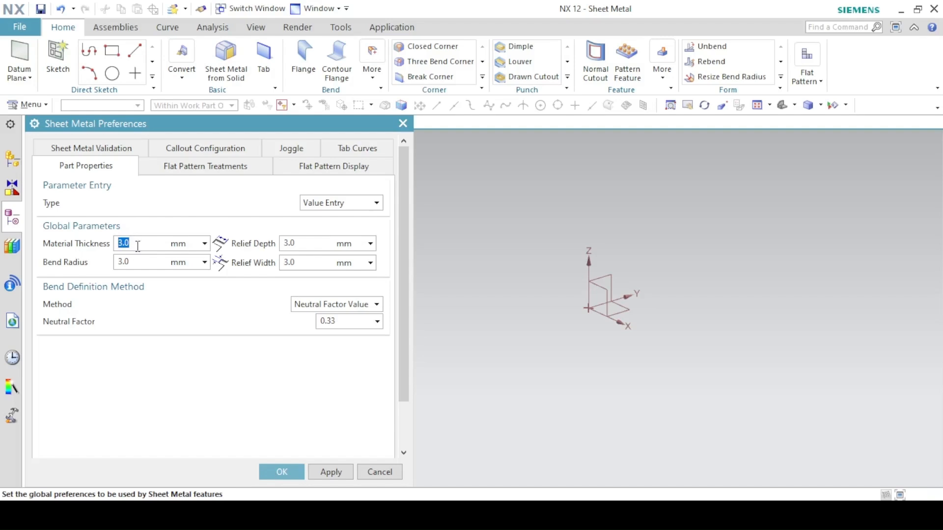
pyautogui.click(159, 261)
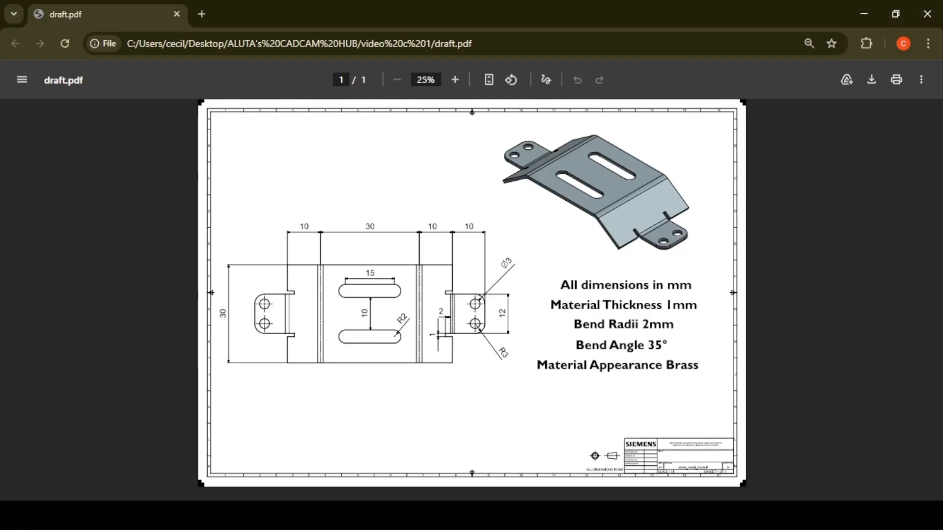
# Step: Check the relief notch size in the draft.pdf drawing, set the relief depth to 2 mm in NX and accept the preferences
pyautogui.keyDown('ctrl'); pyautogui.scroll(2, 454, 372); pyautogui.keyUp('ctrl')
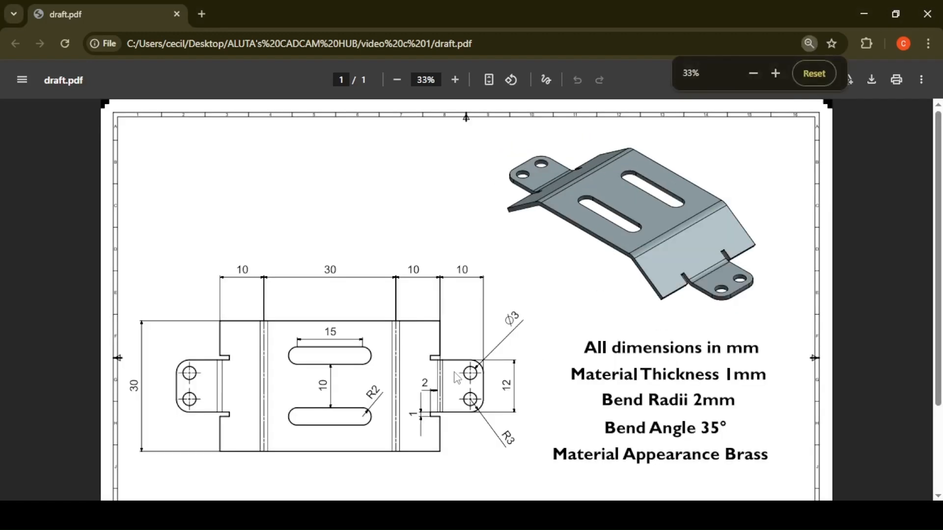
pyautogui.moveTo(938, 240); pyautogui.dragTo(940, 356)
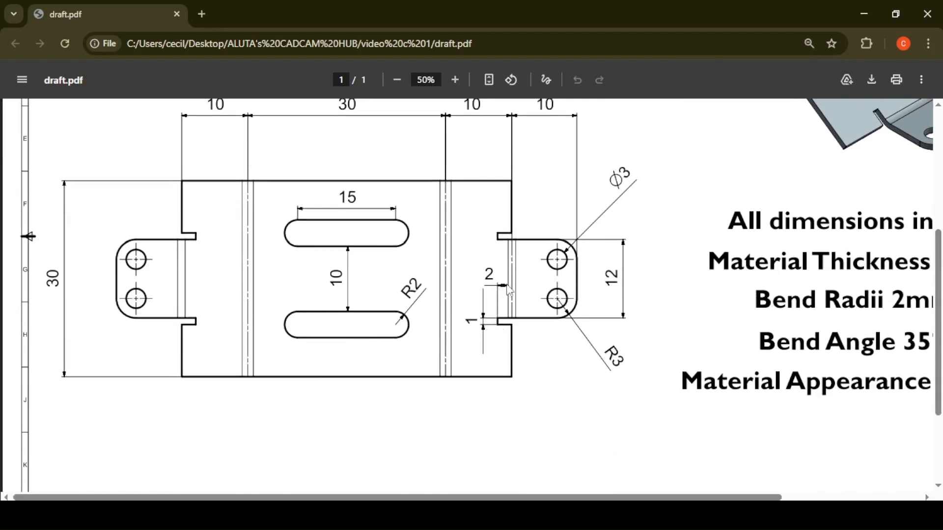
pyautogui.click(126, 514)
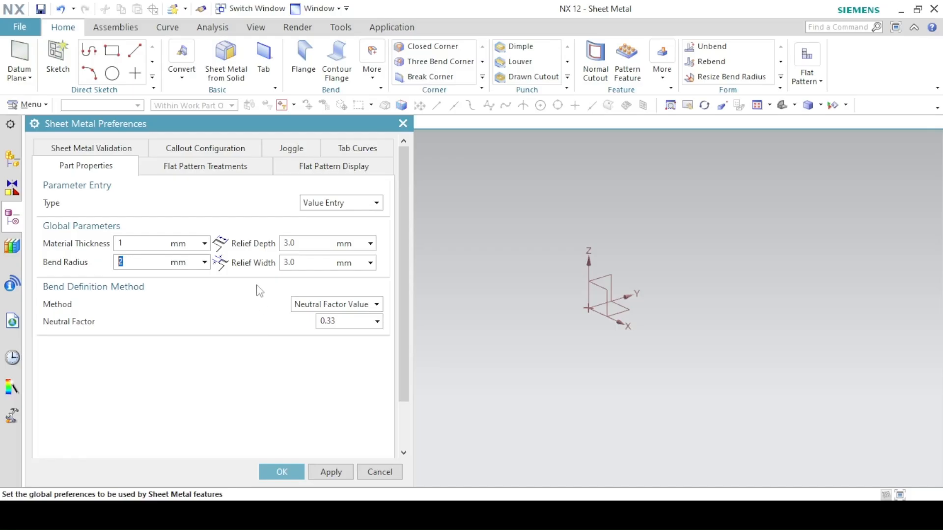
pyautogui.click(299, 243)
pyautogui.write('2')
pyautogui.press('Tab')
pyautogui.click(275, 471)
# Step: Check the plate size in draft.pdf, switch to NX and start a base Tab with its section sketch on the XY plane
pyautogui.hotkey('alt', 'Tab')
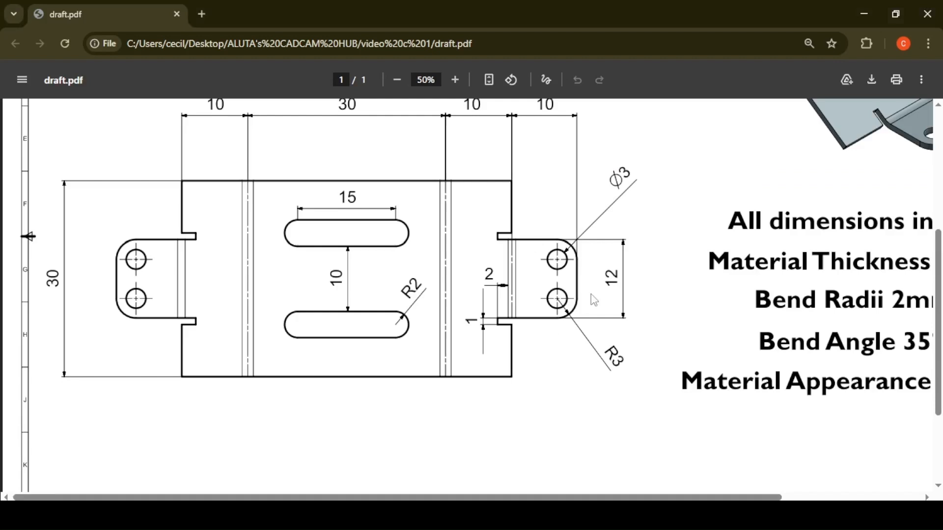
pyautogui.keyDown('ctrl'); pyautogui.scroll(-2, 640, 258); pyautogui.keyUp('ctrl')
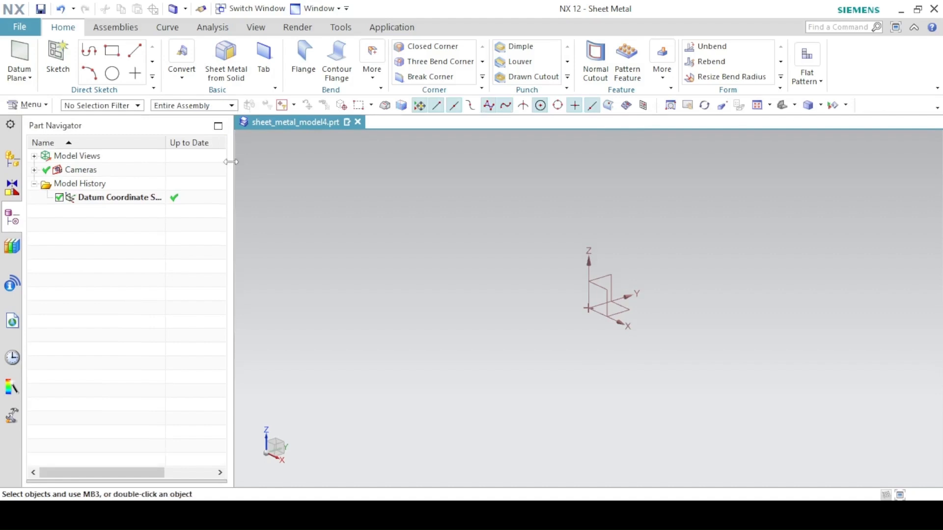
pyautogui.click(268, 65)
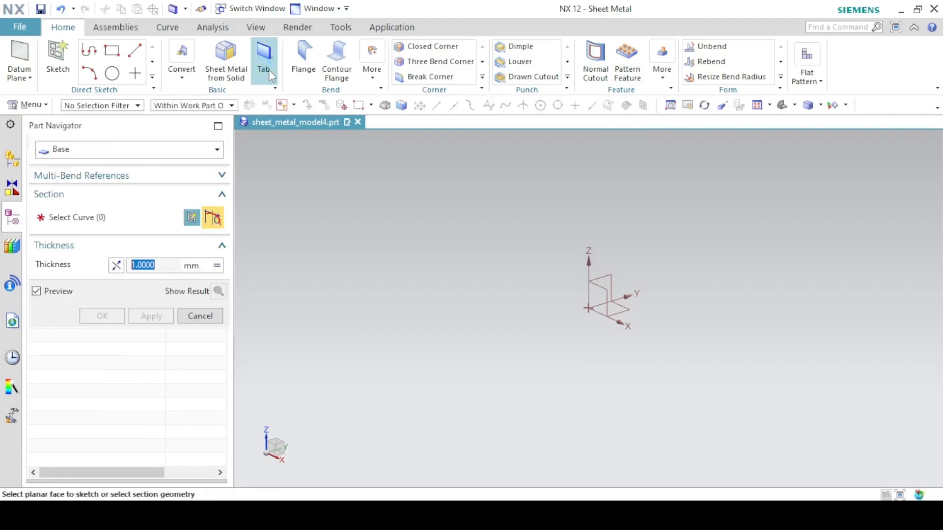
pyautogui.click(97, 165)
pyautogui.click(97, 178)
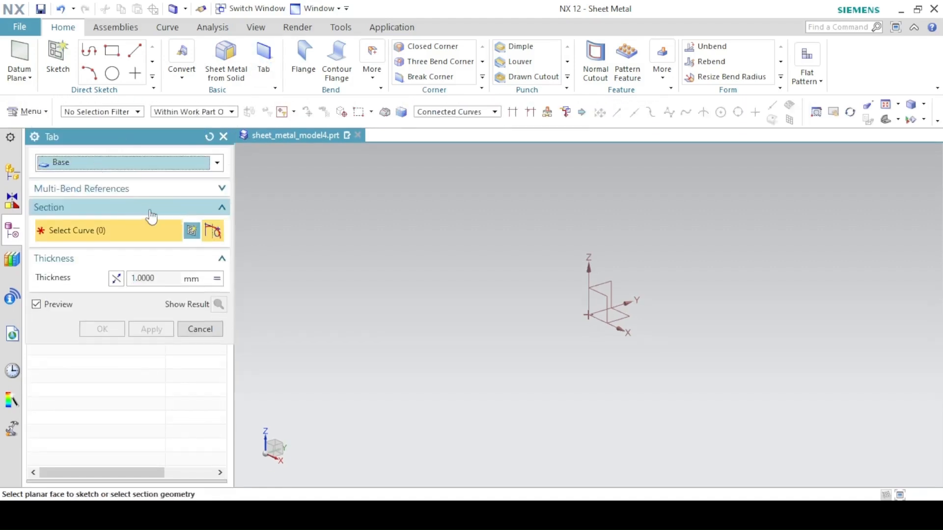
pyautogui.click(191, 230)
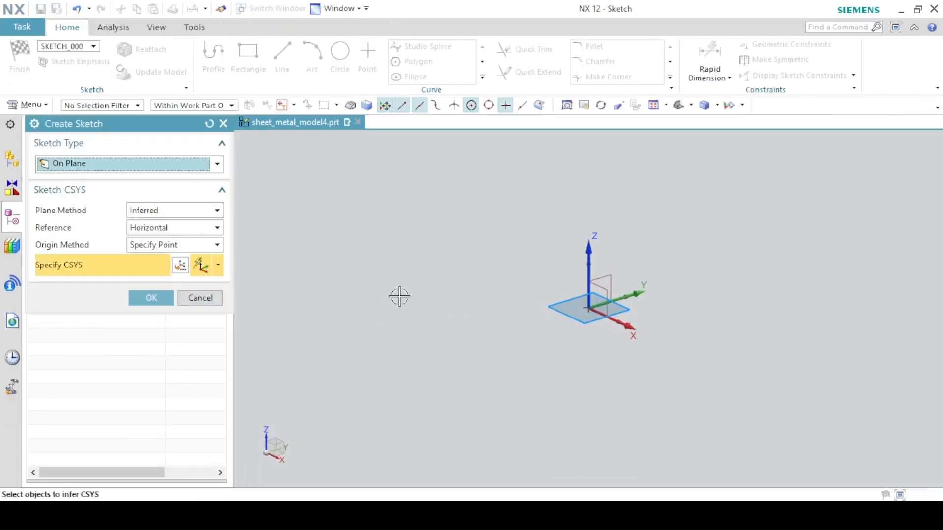
pyautogui.click(159, 296)
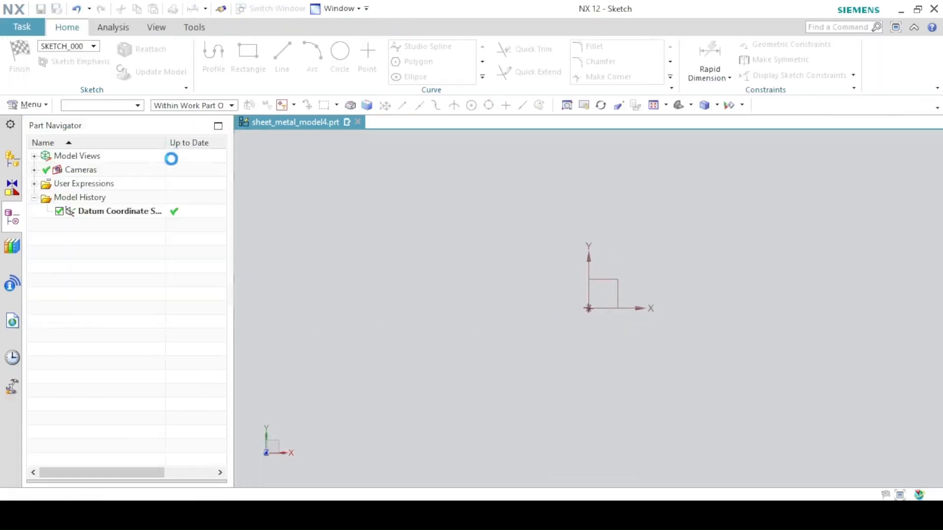
# Step: Sketch a rectangle of about 275 by 89 mm centred on the origin and make its left edge vertical
pyautogui.click(240, 63)
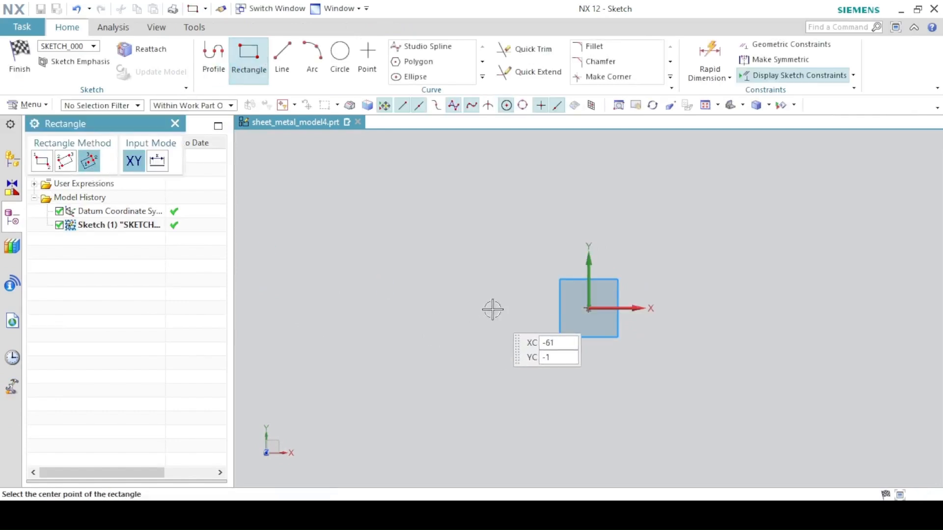
pyautogui.click(588, 308)
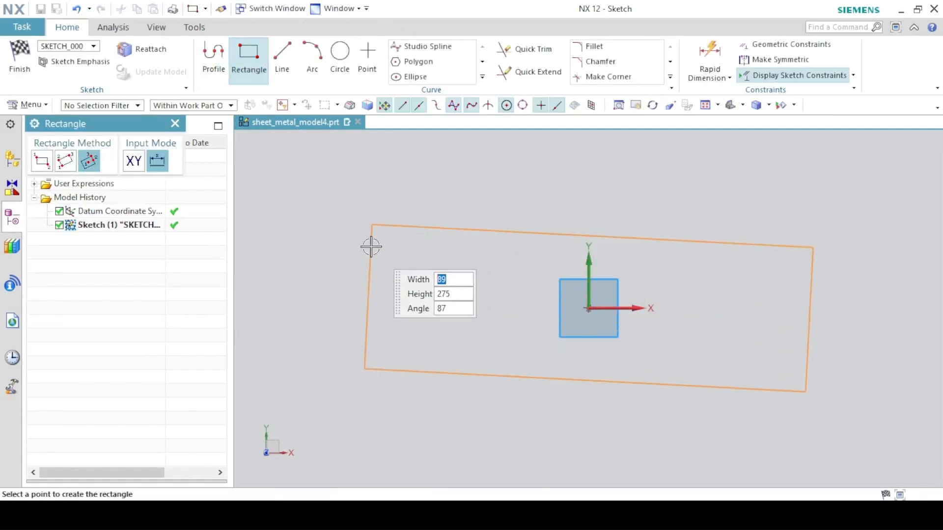
pyautogui.click(371, 246)
pyautogui.click(250, 61)
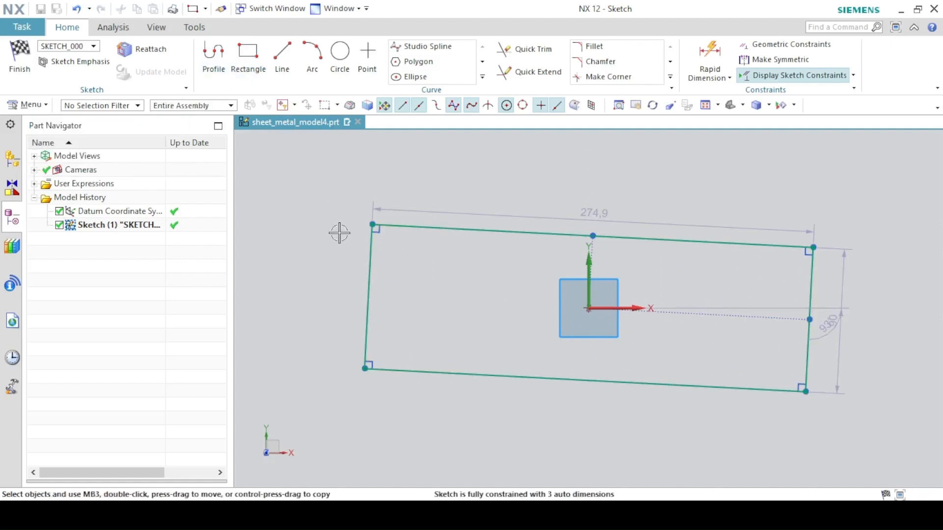
pyautogui.click(371, 252)
pyautogui.click(550, 210)
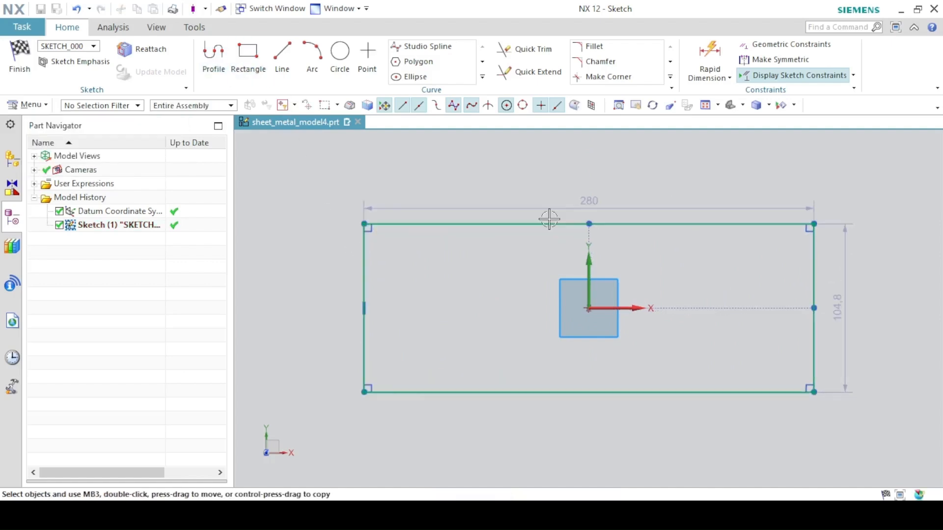
# Step: Dimension the rectangle's horizontal length to 50 mm
pyautogui.press('d')
pyautogui.click(506, 224)
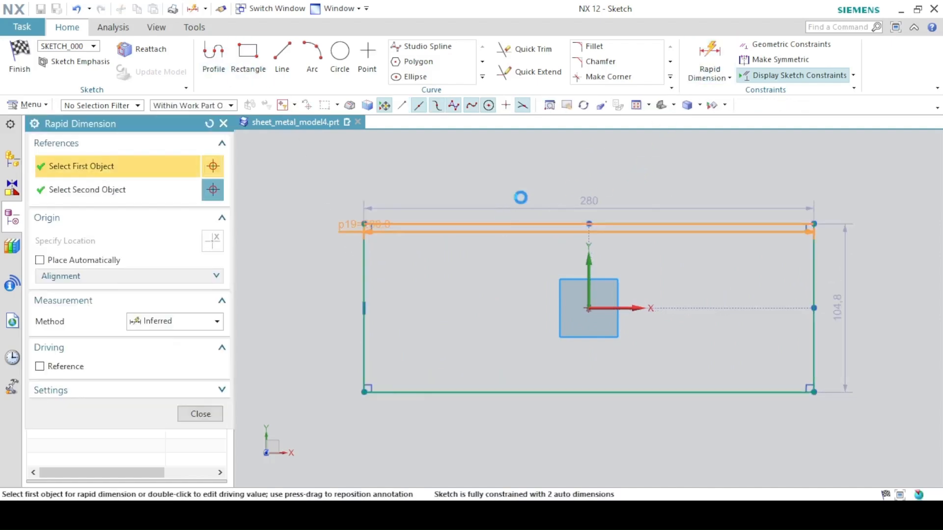
pyautogui.click(525, 185)
pyautogui.write('50')
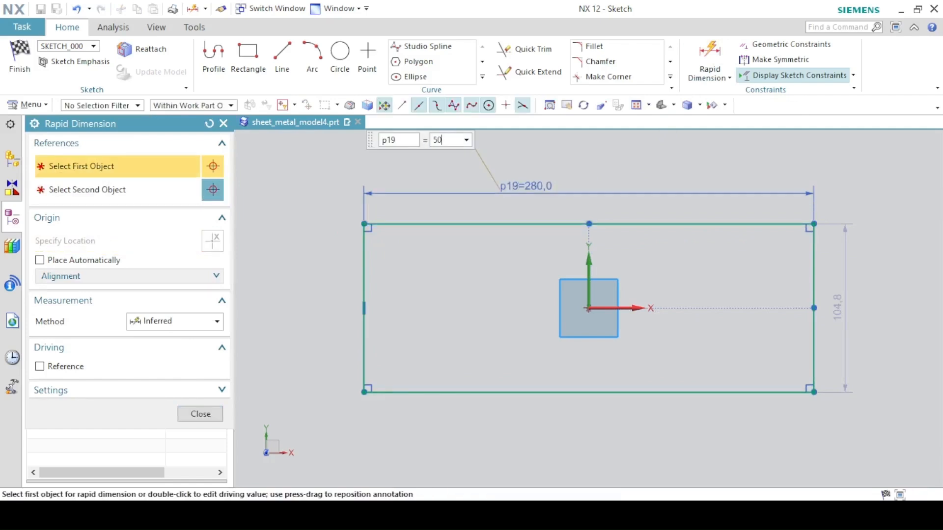
pyautogui.press('Return')
# Step: Dimension the distance between the rectangle's two horizontal edges to 30 mm
pyautogui.click(564, 293)
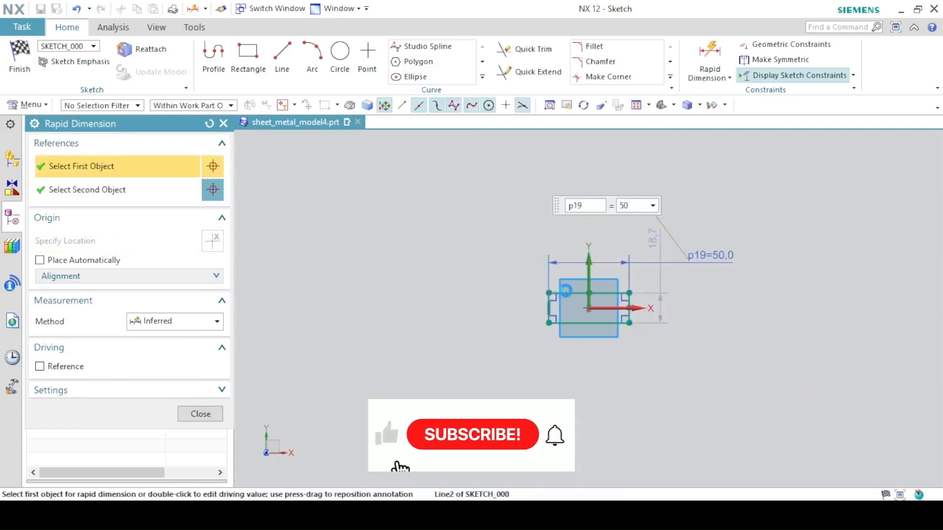
pyautogui.click(563, 323)
pyautogui.click(420, 322)
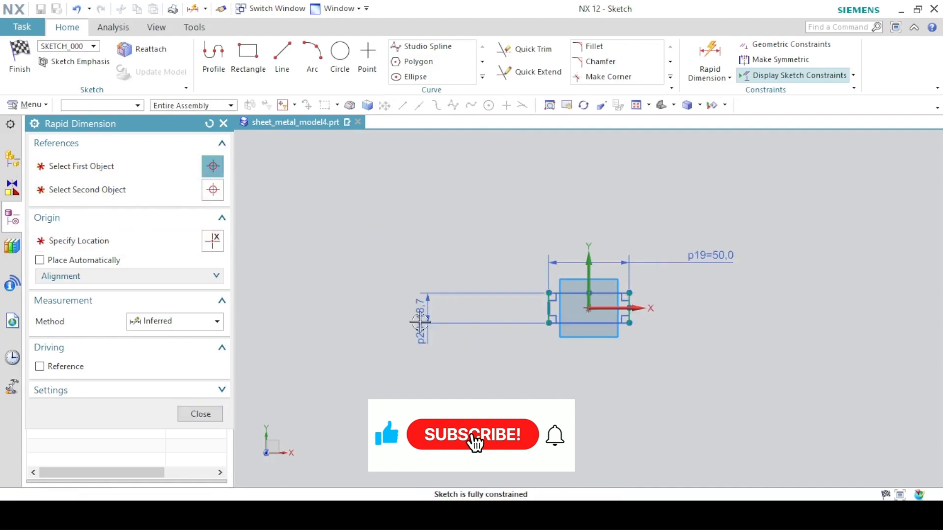
pyautogui.write('30')
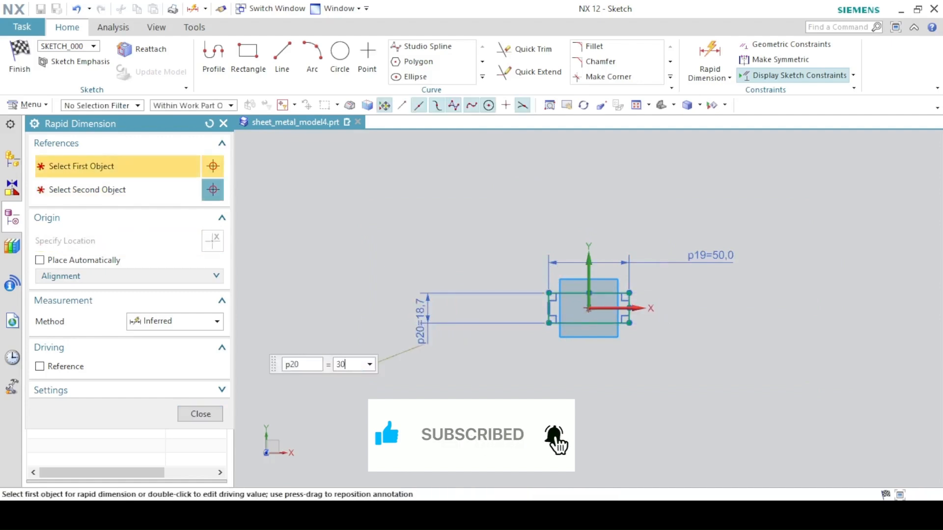
pyautogui.press('Return')
pyautogui.click(200, 412)
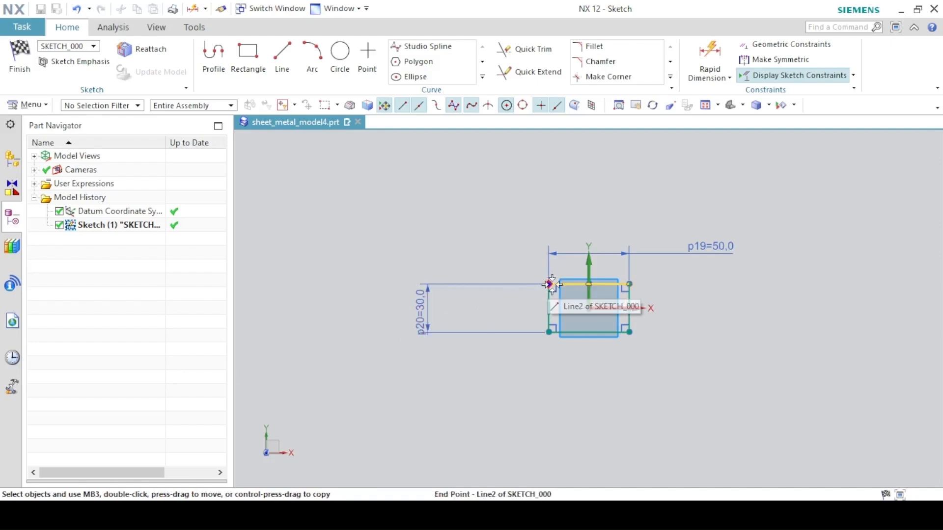
# Step: Finish the sketch and create the 1 mm thick base tab from the rectangle
pyautogui.scroll(5, 551, 285)
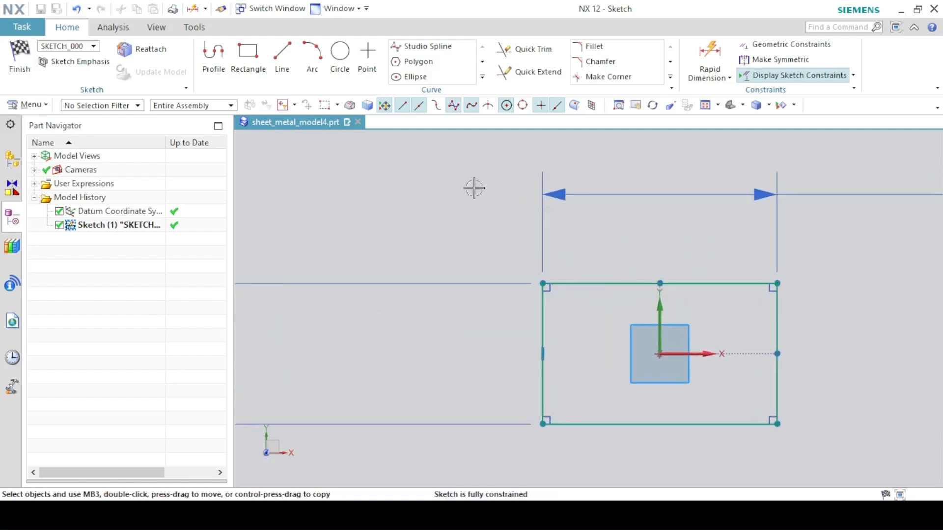
pyautogui.click(20, 57)
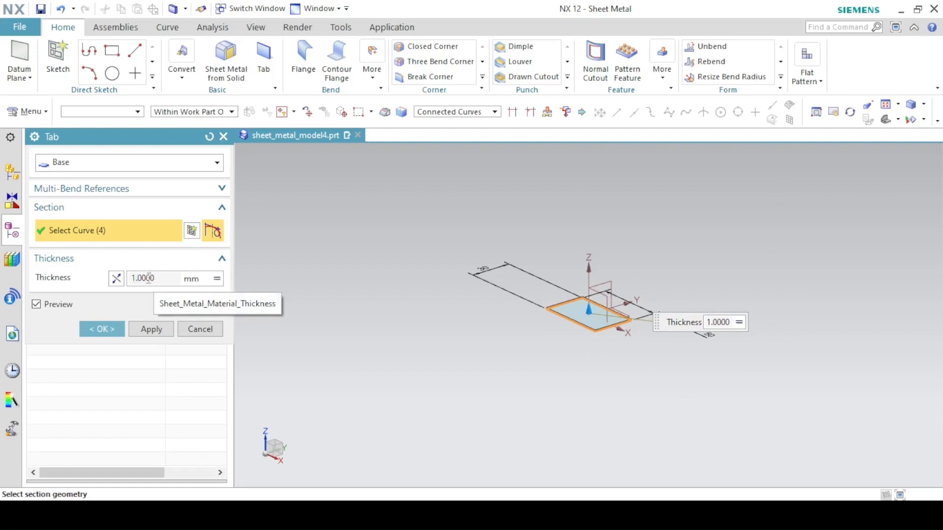
pyautogui.click(103, 329)
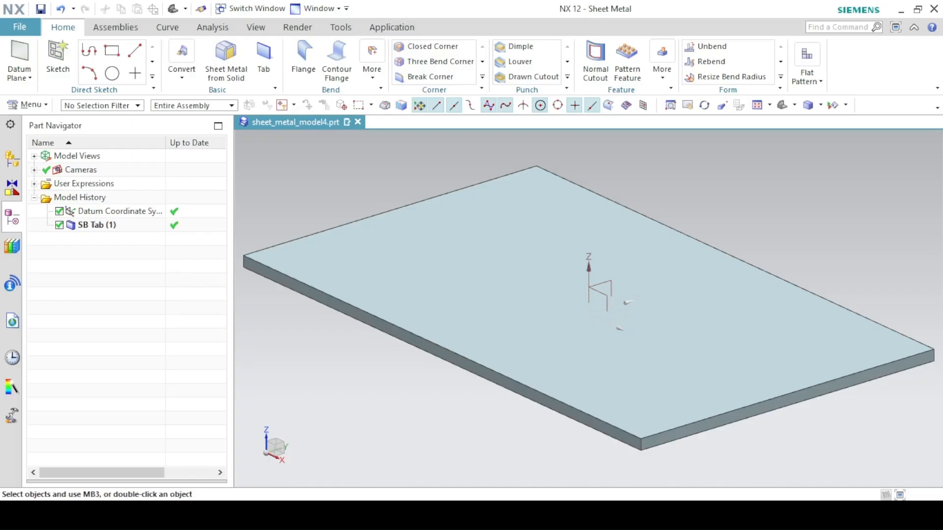
# Step: Start flanges centred on the two 30 mm end edges of the base tab, 12 mm wide, 10 mm long and at 35°
pyautogui.click(306, 78)
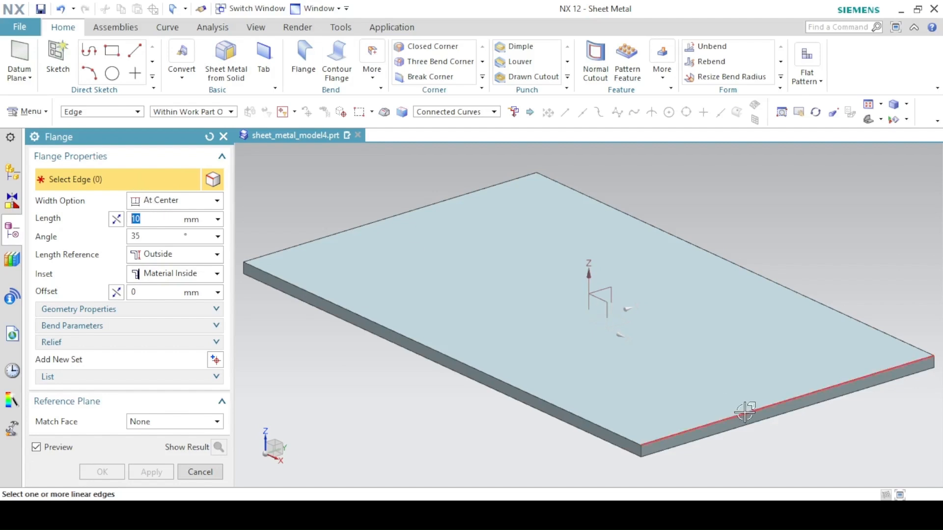
pyautogui.click(731, 400)
pyautogui.click(371, 222)
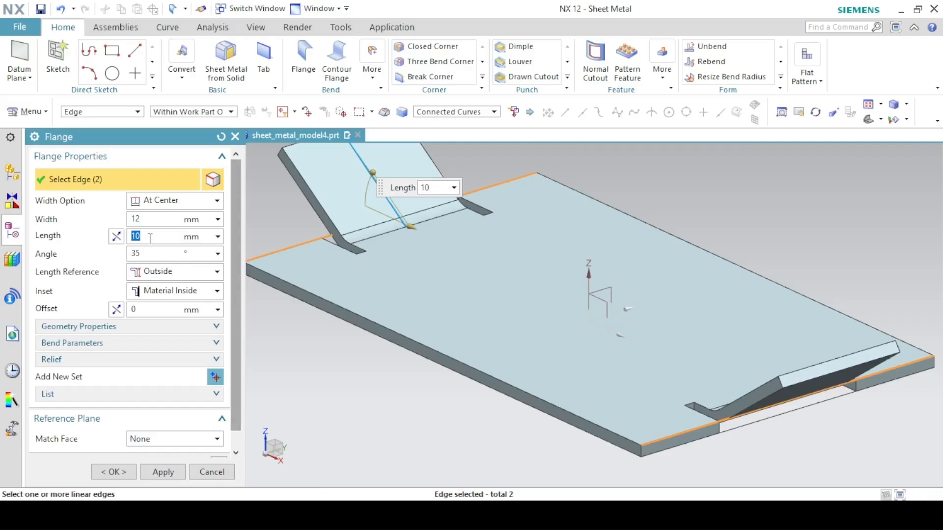
pyautogui.click(147, 220)
pyautogui.click(153, 242)
# Step: Set the flanges' length reference to Inside, comparing it with Outside in the front view
pyautogui.click(159, 275)
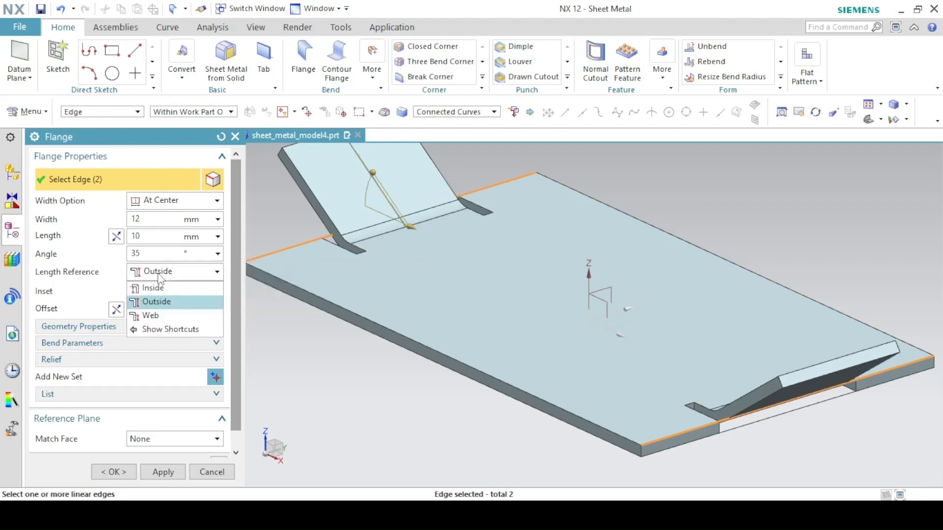
pyautogui.click(156, 285)
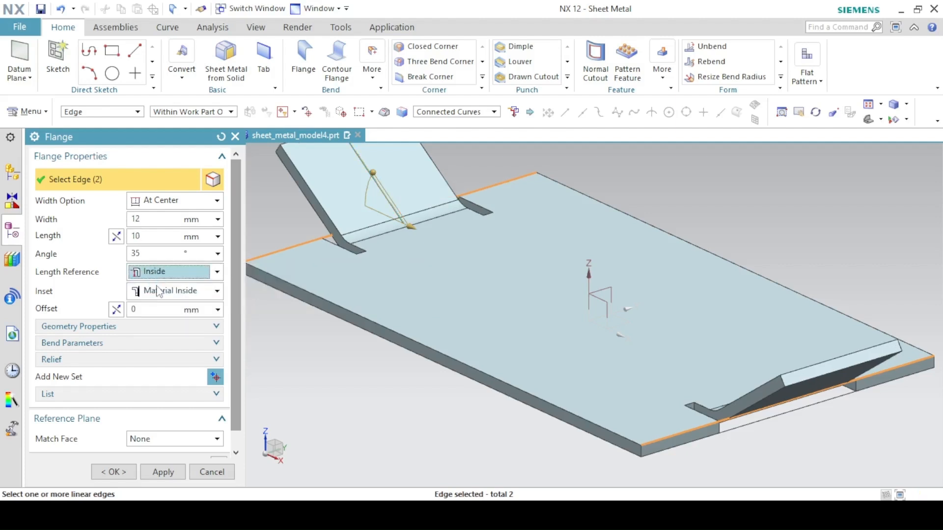
pyautogui.click(881, 120)
pyautogui.click(894, 161)
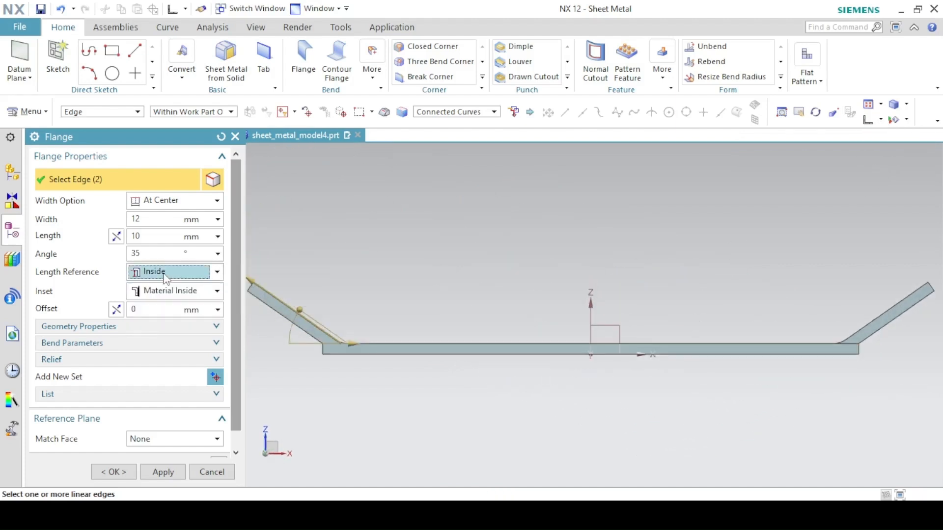
pyautogui.click(156, 273)
pyautogui.click(164, 303)
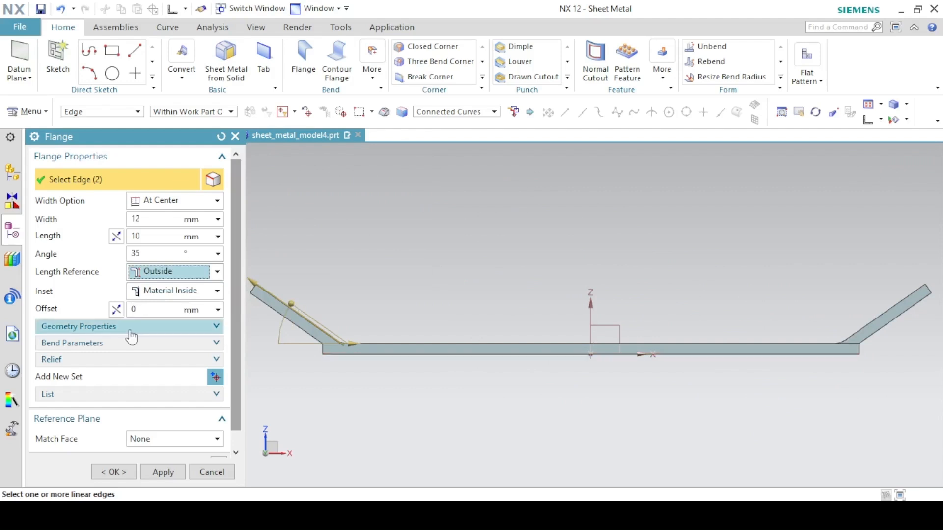
pyautogui.click(161, 273)
pyautogui.click(161, 287)
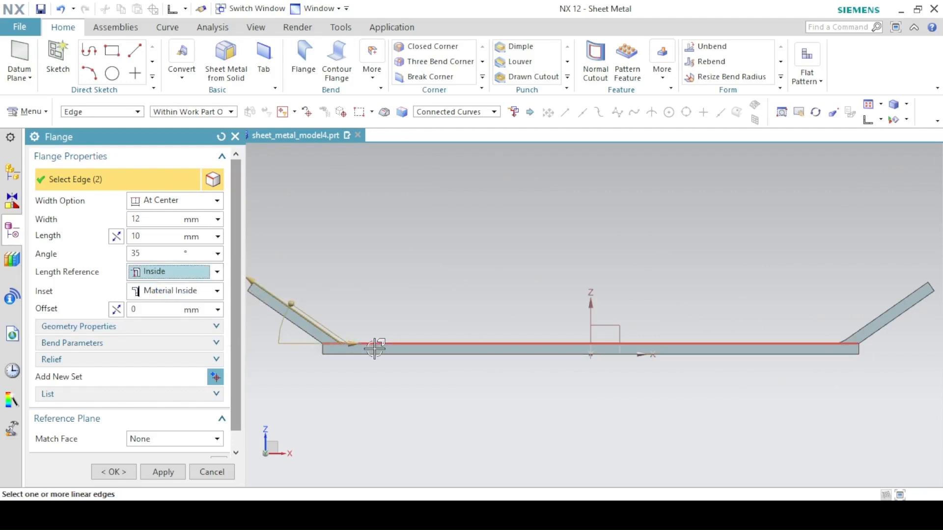
# Step: Set the flanges' inset to Material Outside, inspecting the bend at one end of the tab
pyautogui.scroll(5, 380, 344)
pyautogui.keyDown('shift'); pyautogui.moveTo(323, 341); pyautogui.dragTo(552, 342, button='middle'); pyautogui.keyUp('shift')
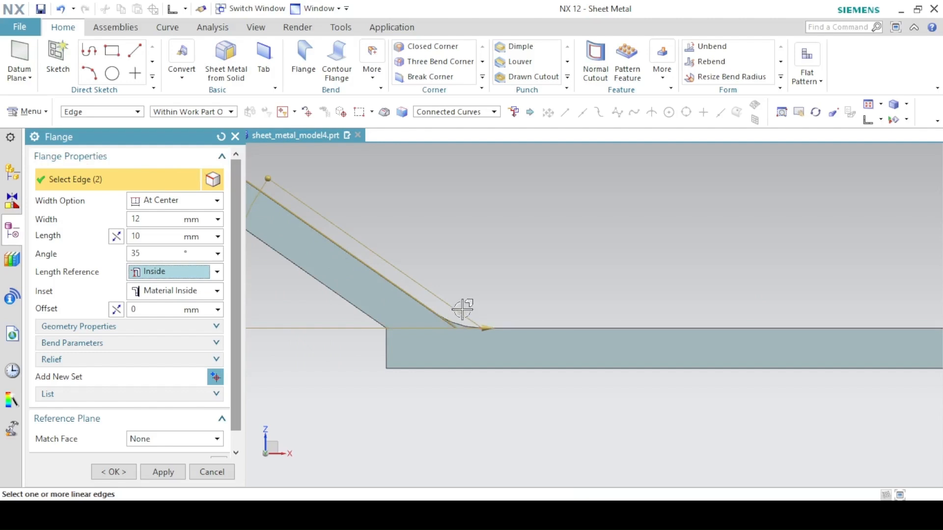
pyautogui.click(159, 293)
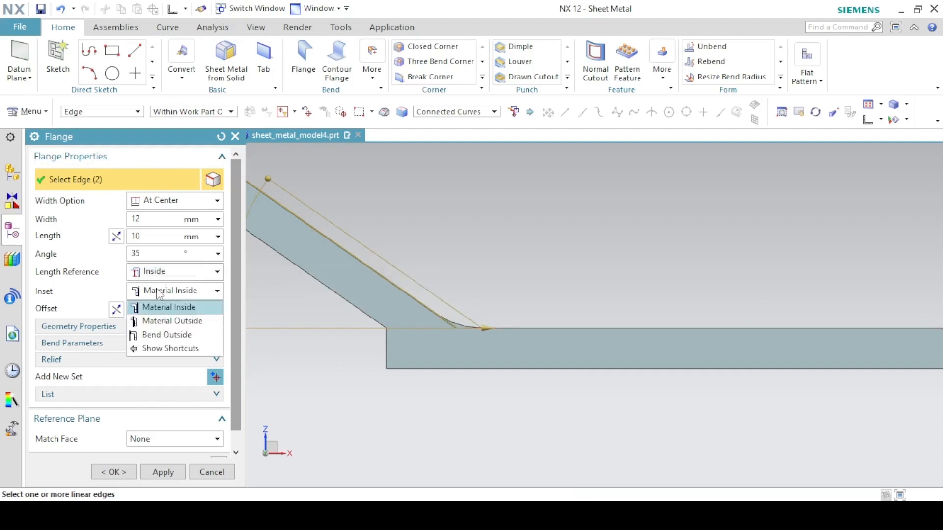
pyautogui.click(169, 321)
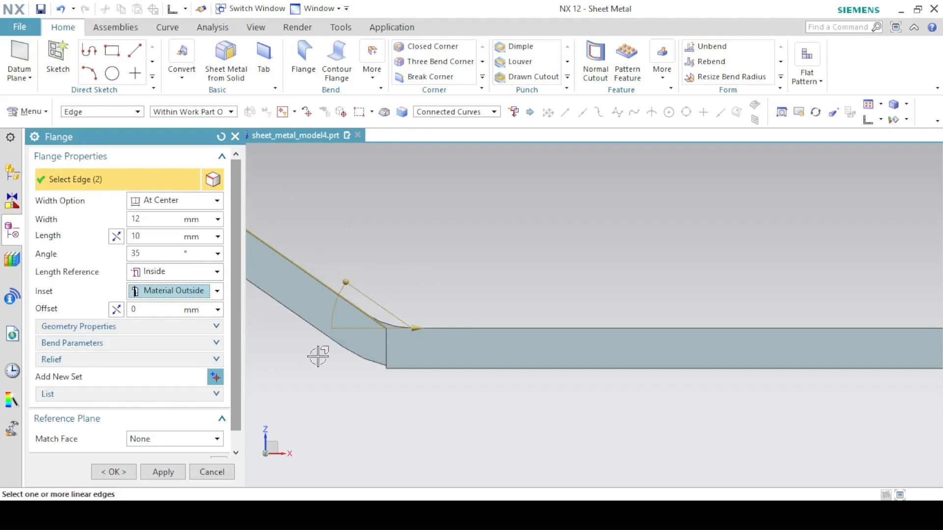
pyautogui.keyDown('shift'); pyautogui.moveTo(318, 357); pyautogui.dragTo(467, 351, button='middle'); pyautogui.keyUp('shift')
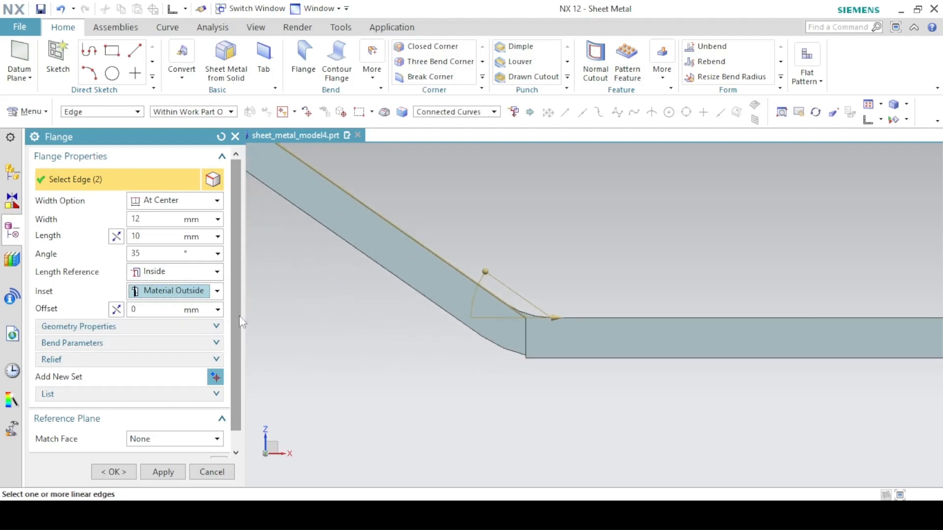
# Step: Enable geometry mirror and pattern, review the square bend relief settings and create both flanges
pyautogui.scroll(-1, 183, 343)
pyautogui.click(130, 314)
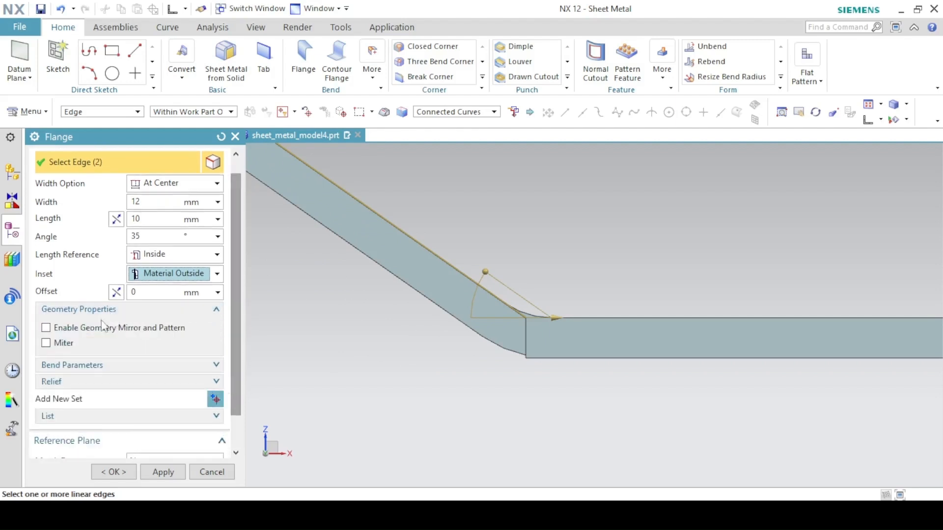
pyautogui.click(131, 328)
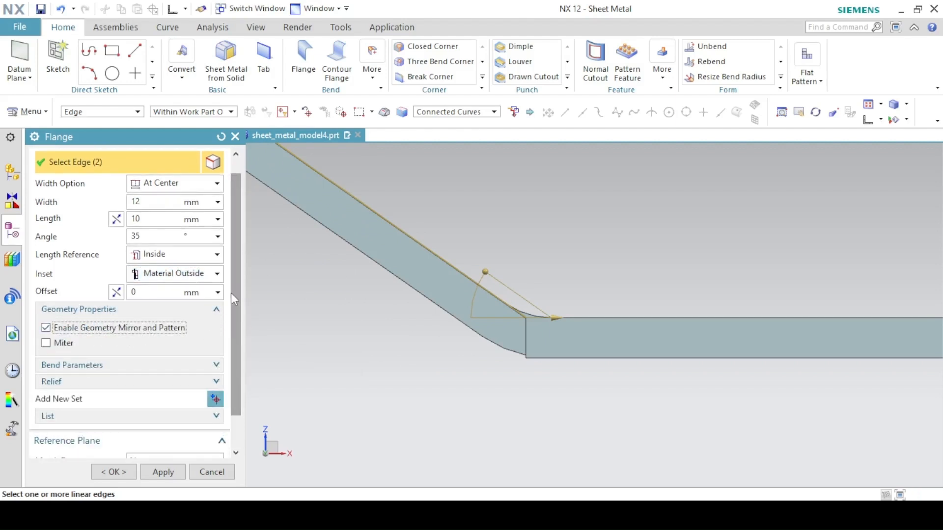
pyautogui.moveTo(234, 293); pyautogui.dragTo(232, 340)
pyautogui.click(117, 343)
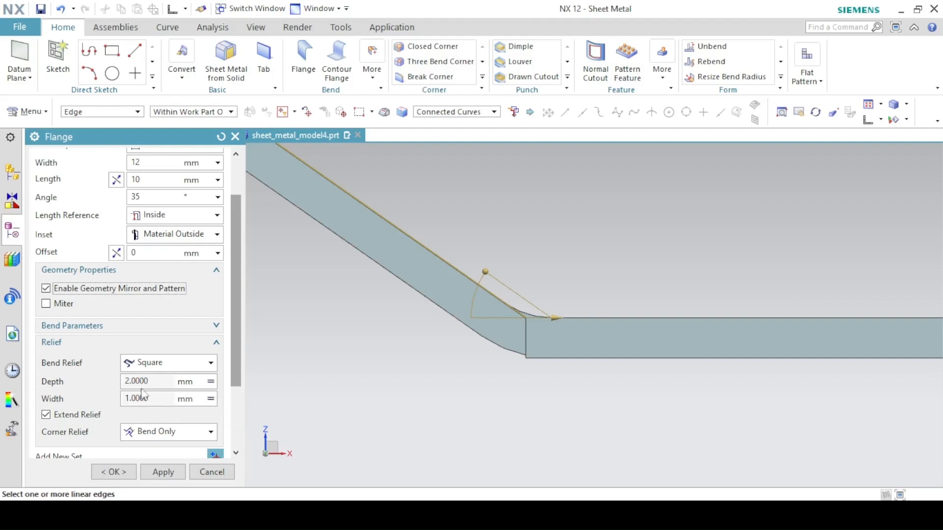
pyautogui.scroll(-2, 234, 346)
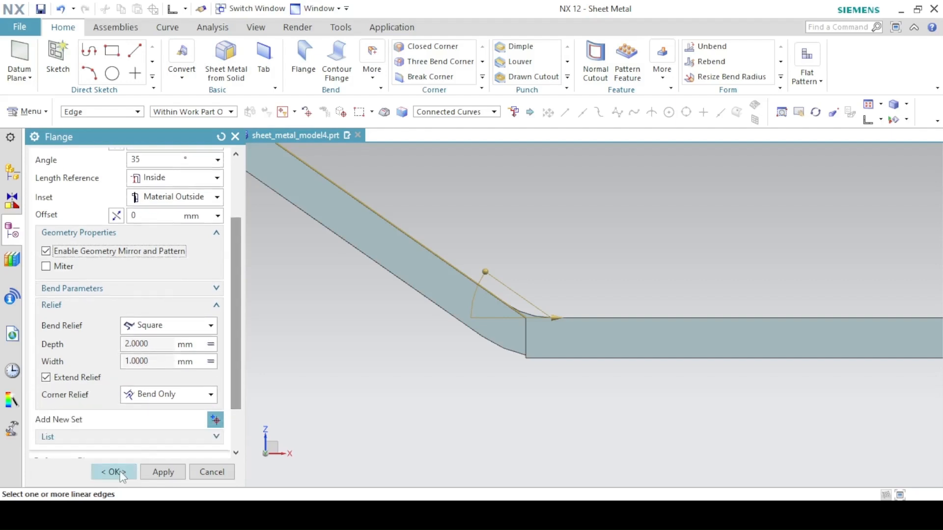
pyautogui.click(115, 471)
# Step: Consult draft.pdf and round the outer corners of both end flanges with a 3 mm blend break corner
pyautogui.click(793, 105)
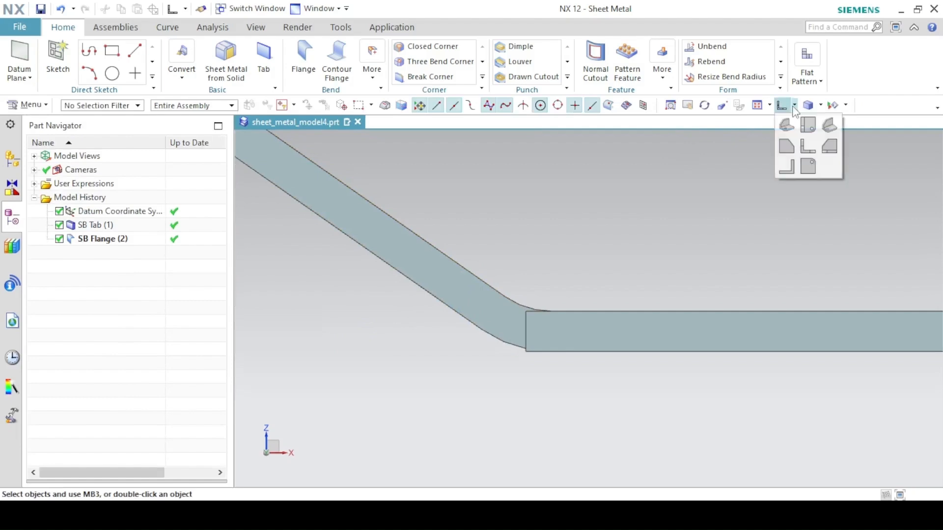
pyautogui.click(787, 123)
pyautogui.click(338, 515)
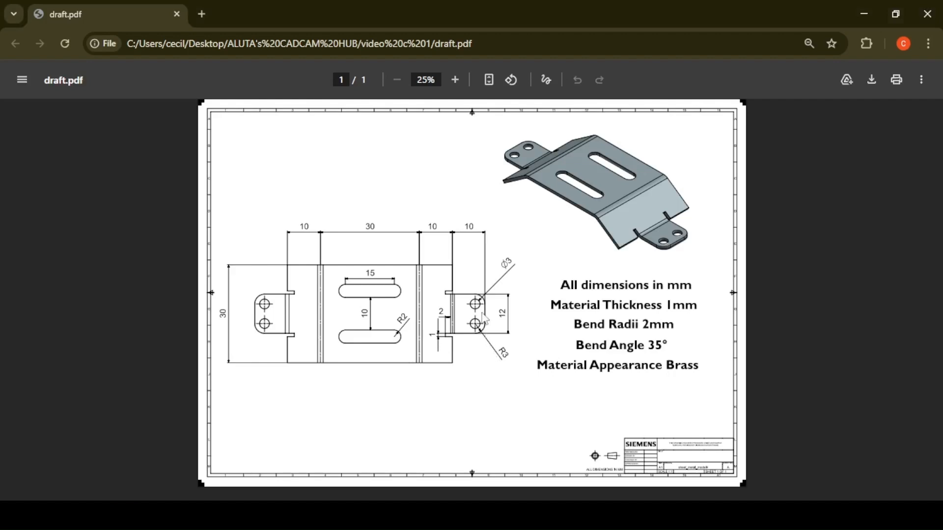
pyautogui.click(339, 514)
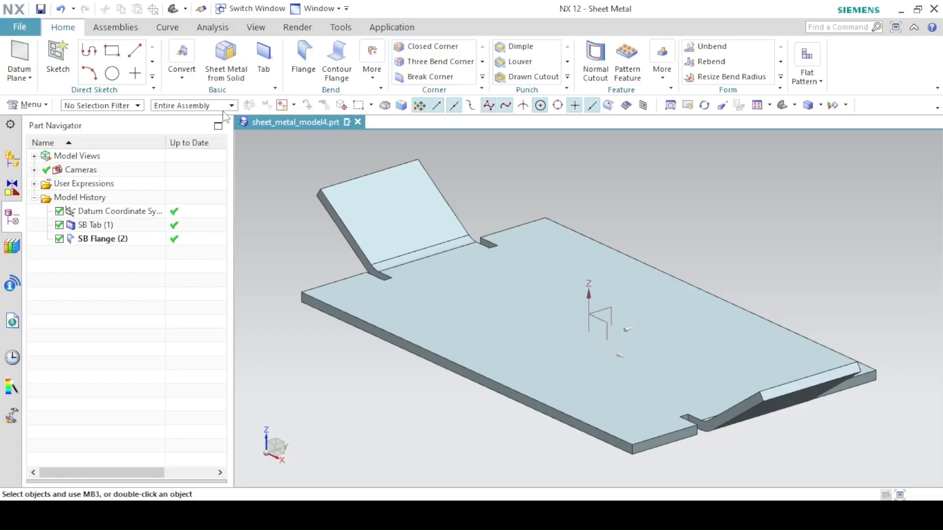
pyautogui.click(411, 80)
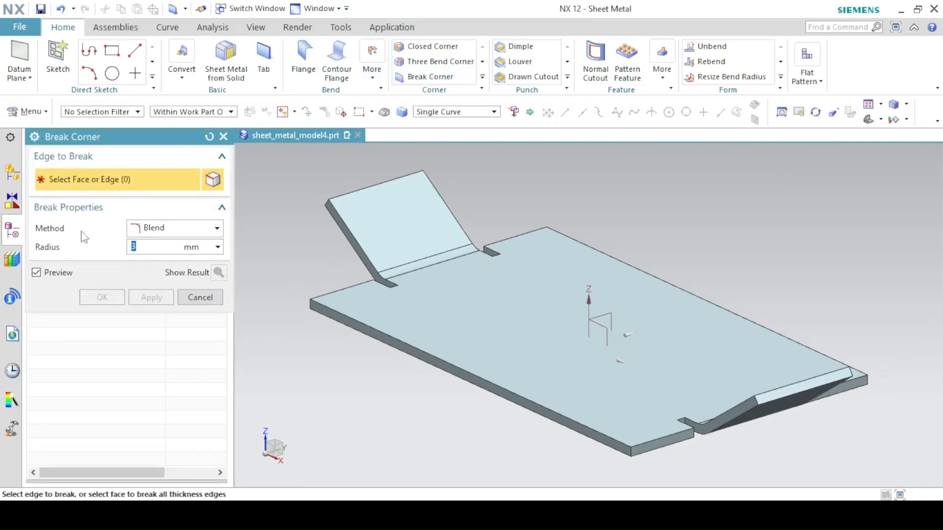
pyautogui.click(174, 231)
pyautogui.click(150, 244)
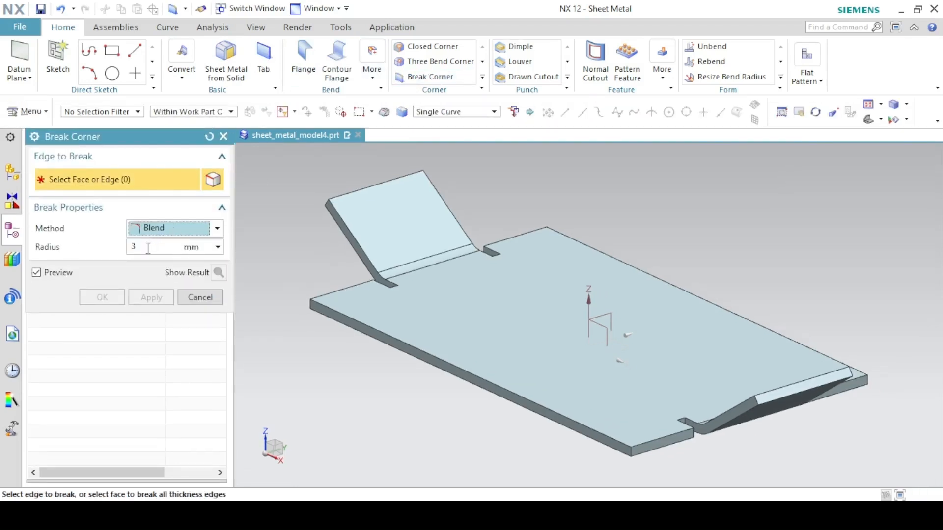
pyautogui.click(391, 210)
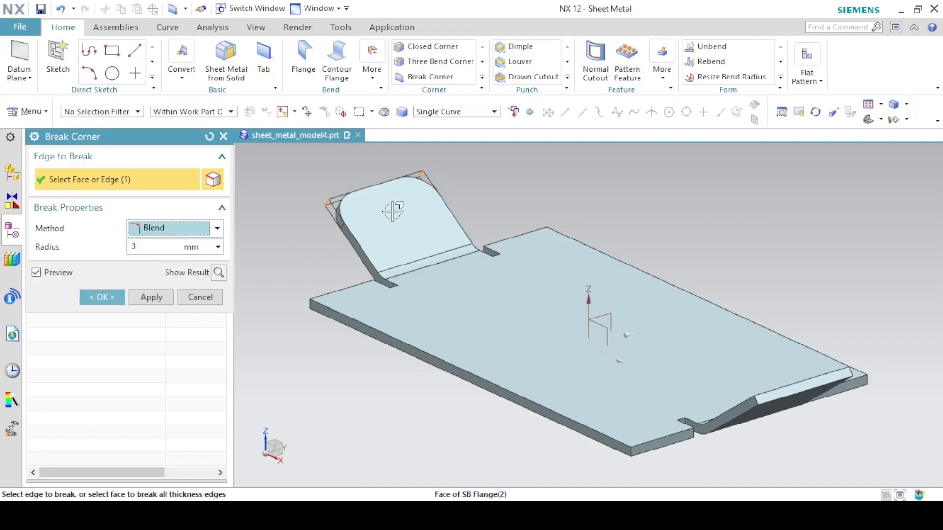
pyautogui.click(781, 400)
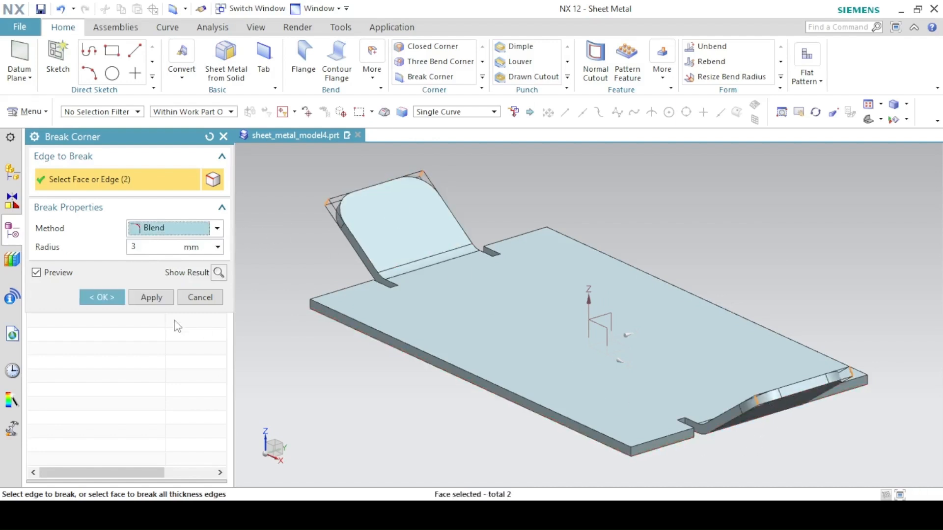
pyautogui.click(102, 297)
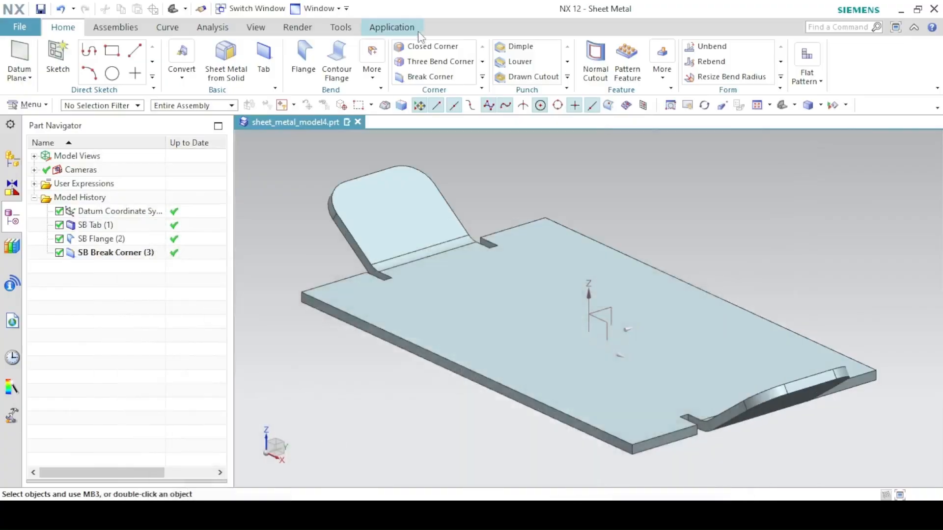
# Step: Start a Normal Cutout and open its sketch on the inner face of the flange at the negative X end
pyautogui.click(595, 63)
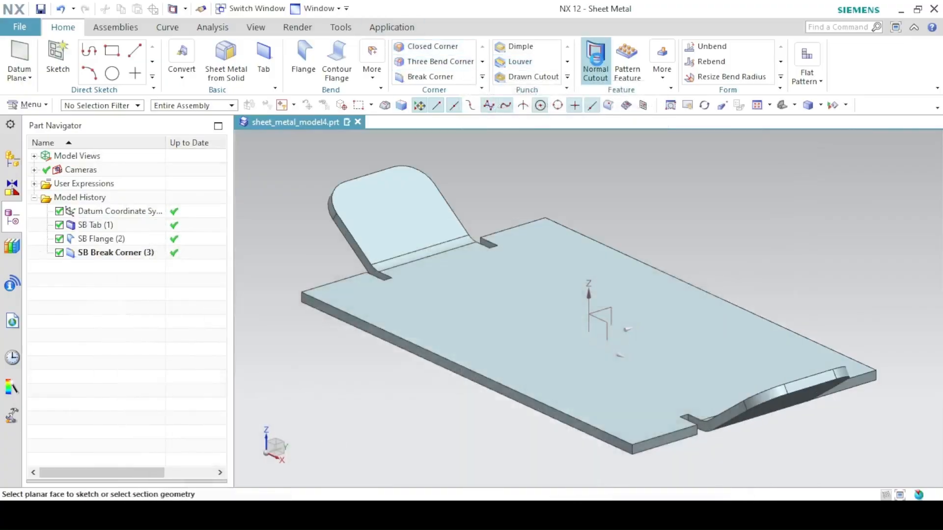
pyautogui.click(208, 212)
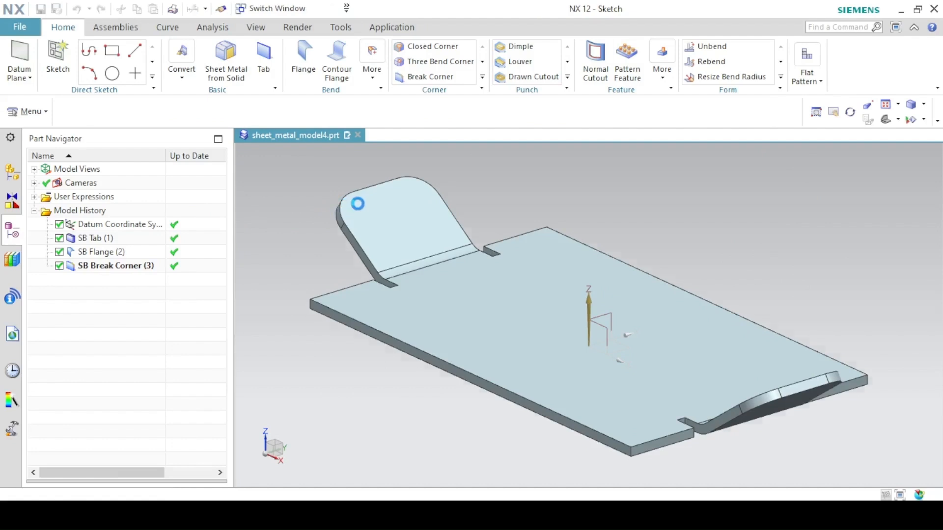
pyautogui.click(374, 199)
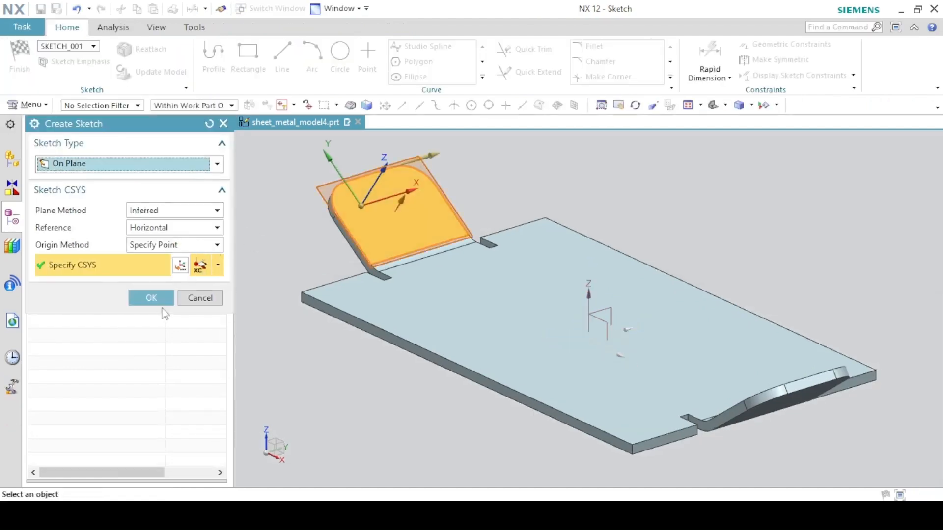
pyautogui.click(151, 297)
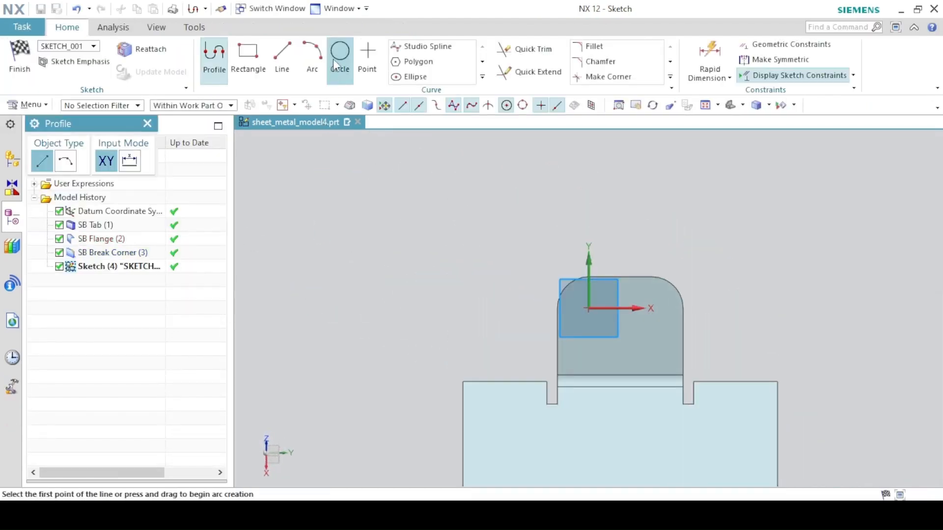
# Step: Sketch two 3 mm diameter circles centred on the arc centres of the flange's rounded corners
pyautogui.click(335, 63)
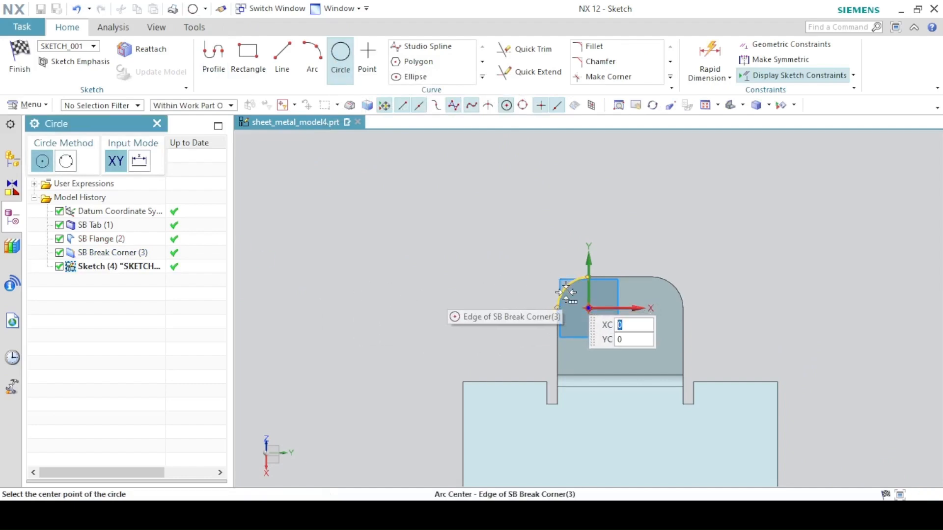
pyautogui.click(566, 293)
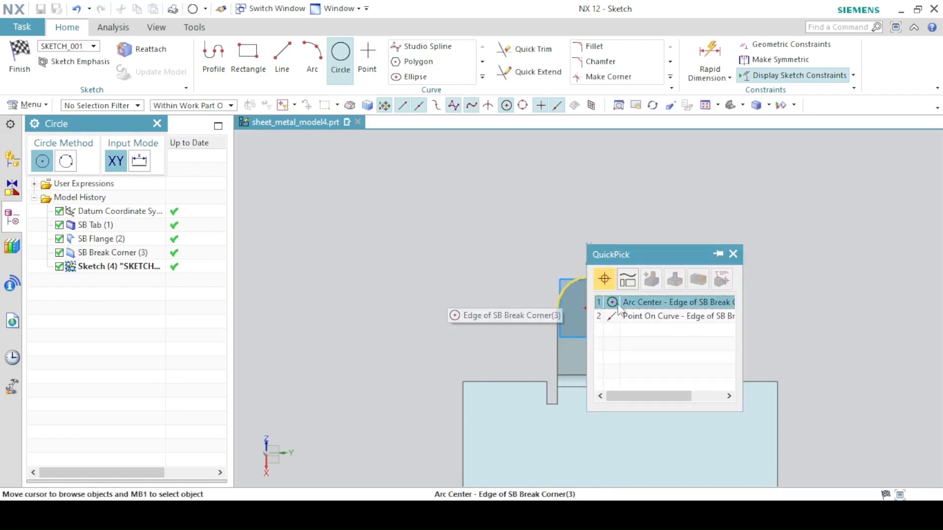
pyautogui.click(618, 308)
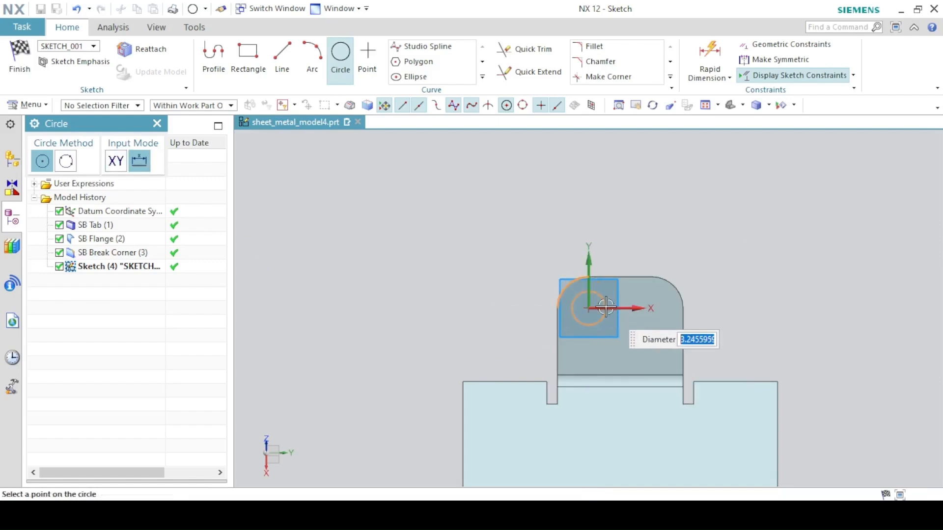
pyautogui.write('3')
pyautogui.press('Return')
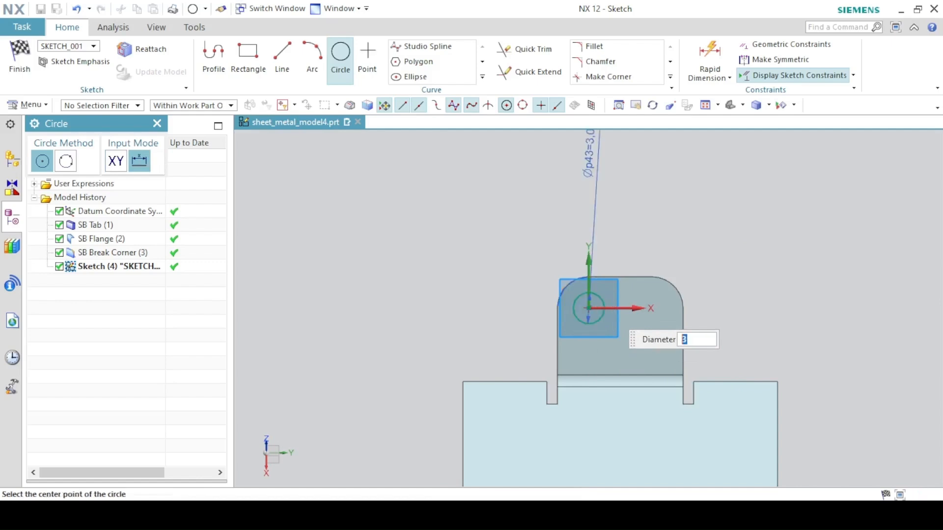
pyautogui.click(672, 290)
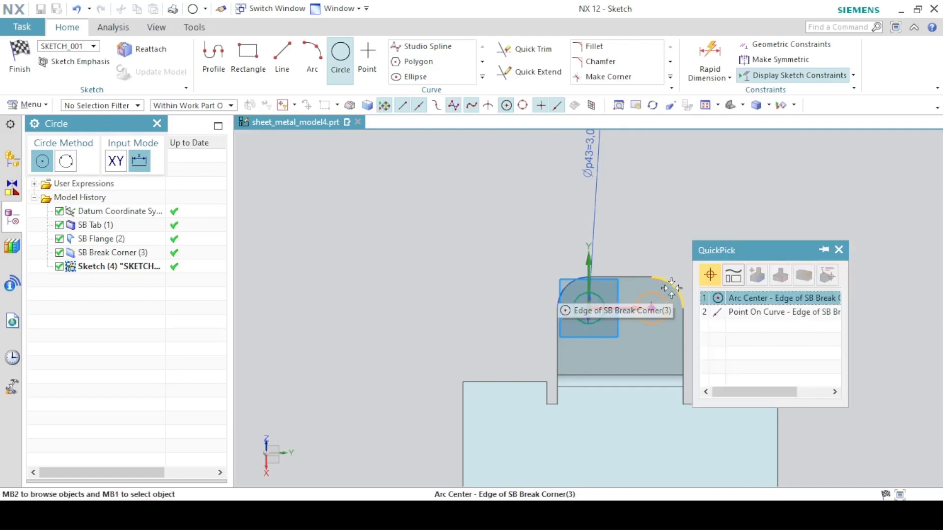
pyautogui.click(732, 296)
# Step: Finish the sketch and cut the two flange holes with the Thickness cut method and the Until Next limit
pyautogui.click(19, 58)
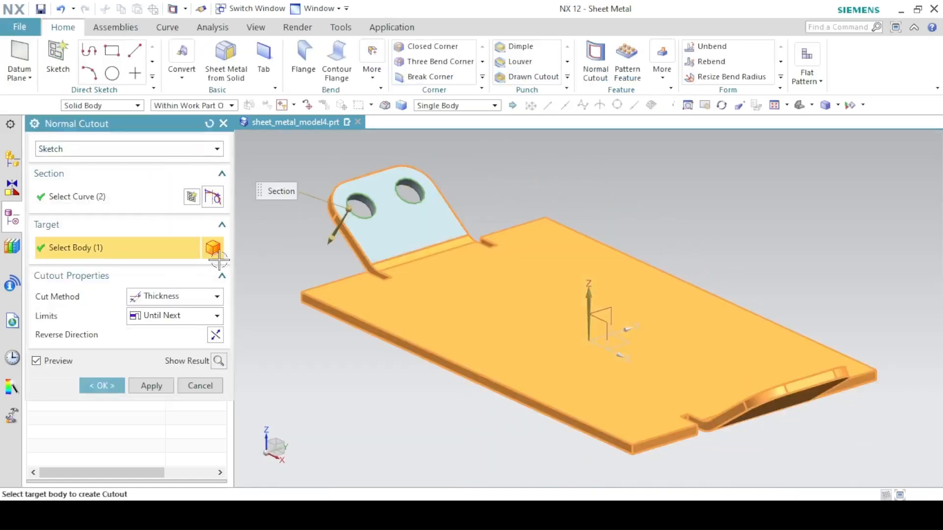
pyautogui.click(155, 312)
pyautogui.click(155, 311)
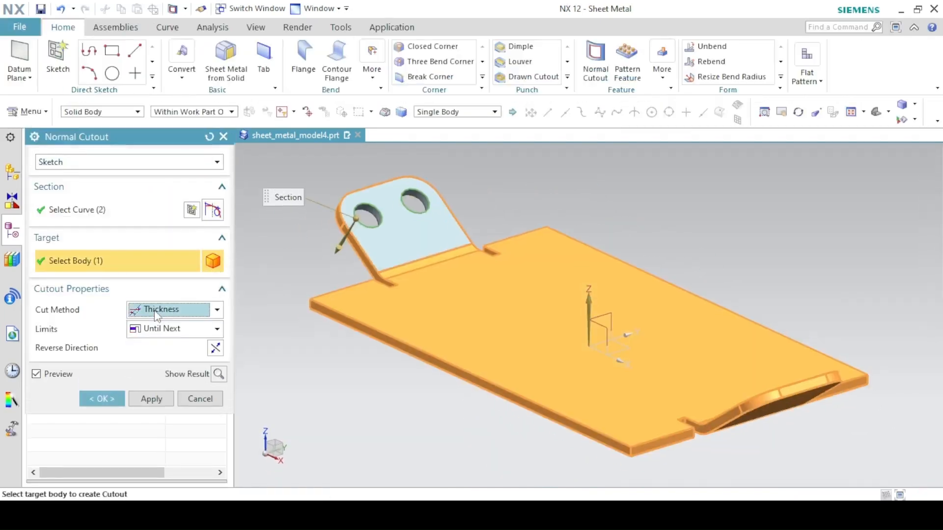
pyautogui.click(138, 337)
pyautogui.click(138, 338)
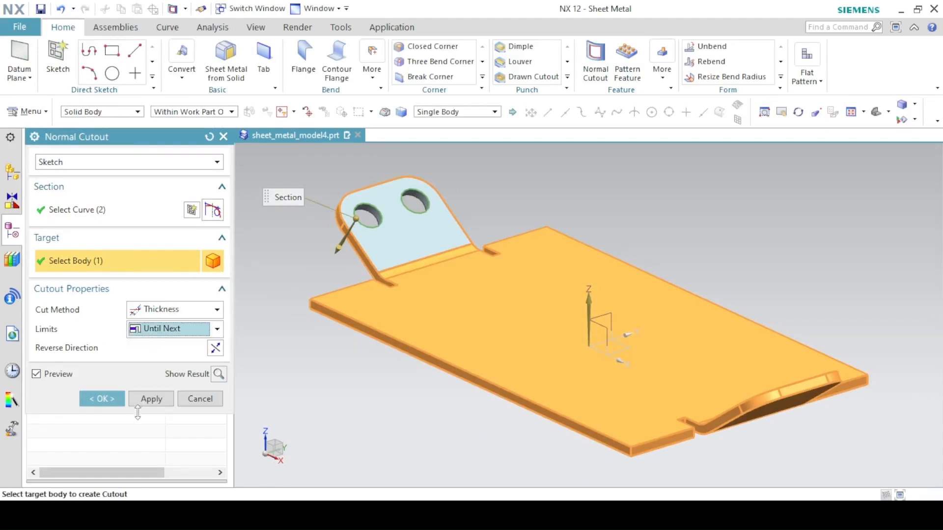
pyautogui.click(110, 397)
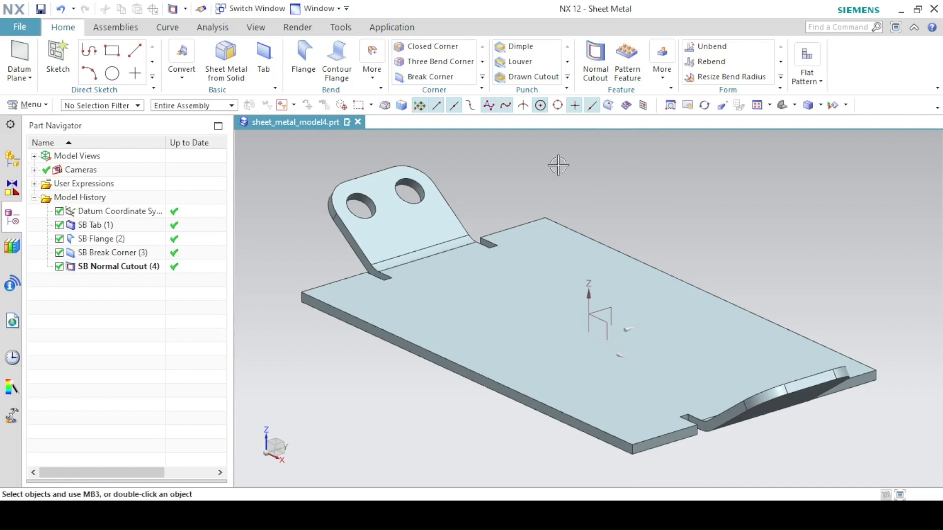
# Step: Mirror the two-hole normal cutout onto the opposite flange about the YZ plane of the datum coordinate system
pyautogui.click(115, 268)
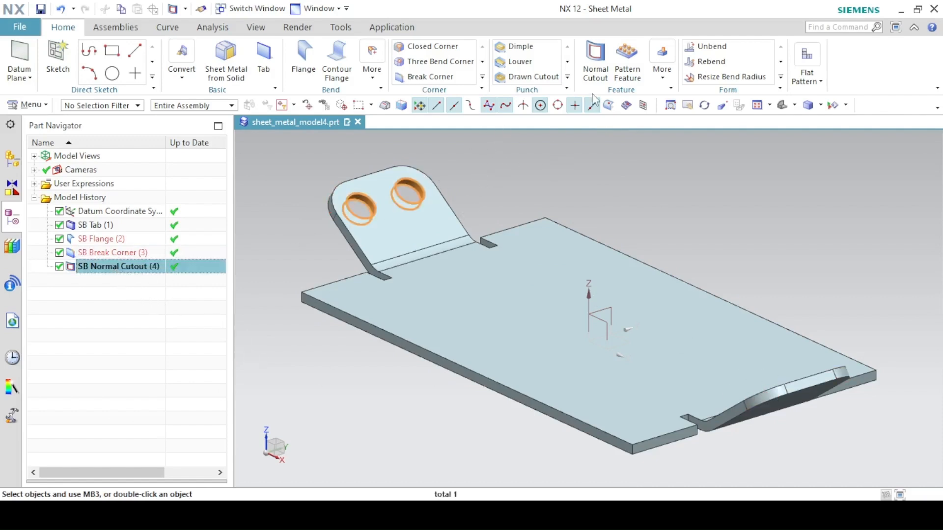
pyautogui.click(661, 54)
pyautogui.click(766, 136)
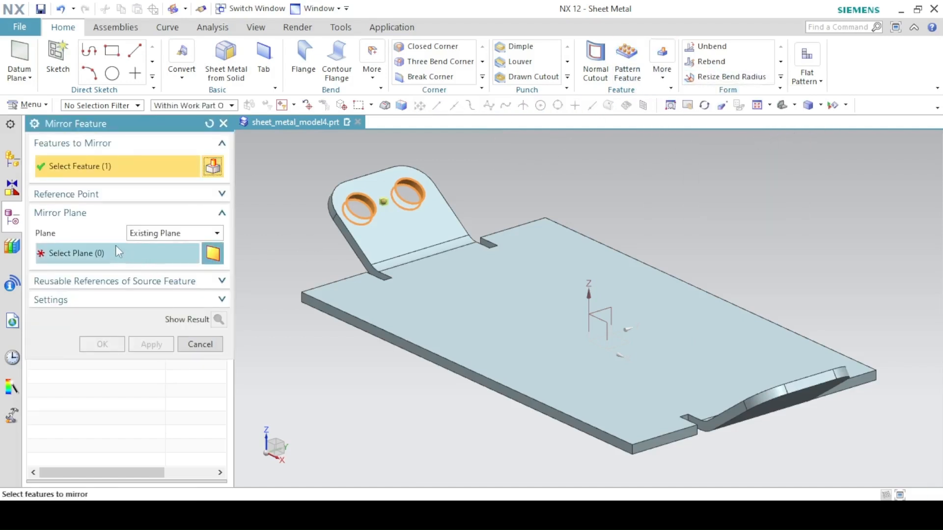
pyautogui.click(140, 235)
pyautogui.click(143, 244)
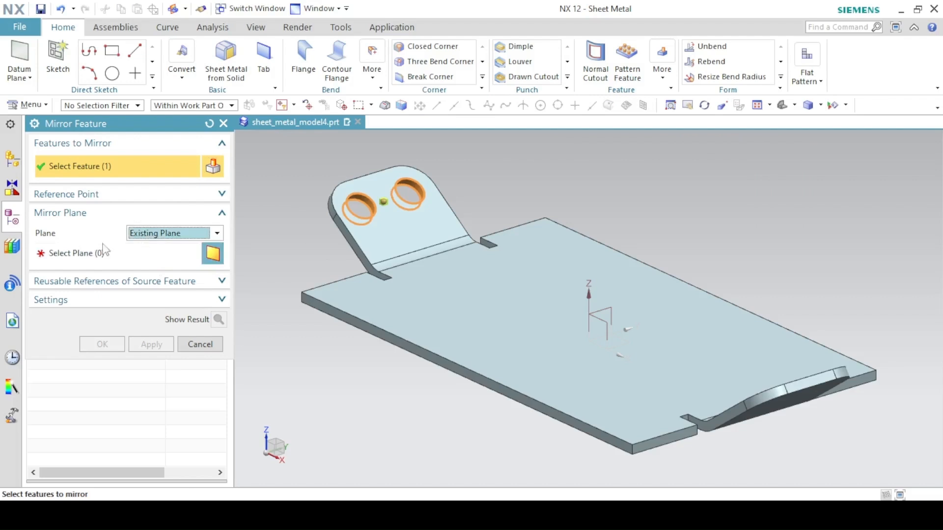
pyautogui.click(107, 254)
pyautogui.moveTo(426, 348); pyautogui.dragTo(452, 379, button='middle')
pyautogui.click(613, 290)
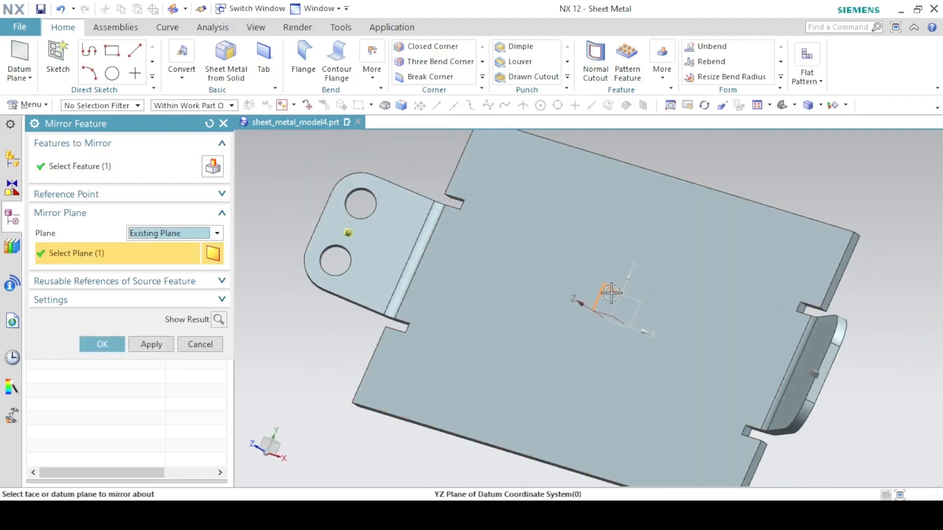
pyautogui.click(218, 320)
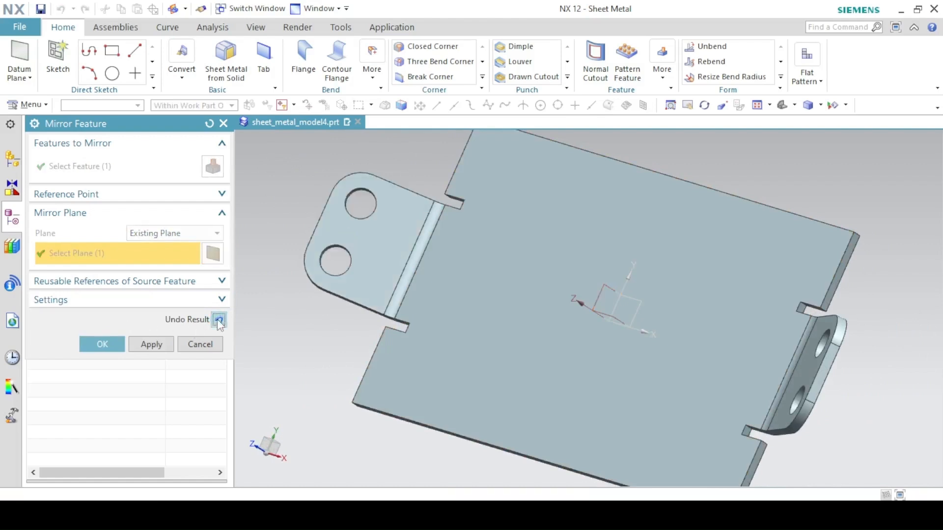
pyautogui.moveTo(676, 351); pyautogui.dragTo(715, 330, button='middle')
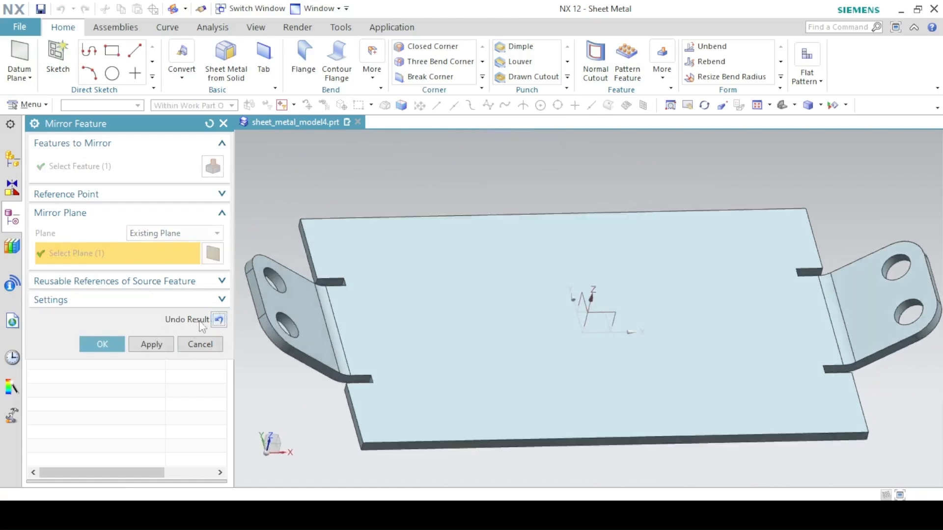
pyautogui.click(102, 344)
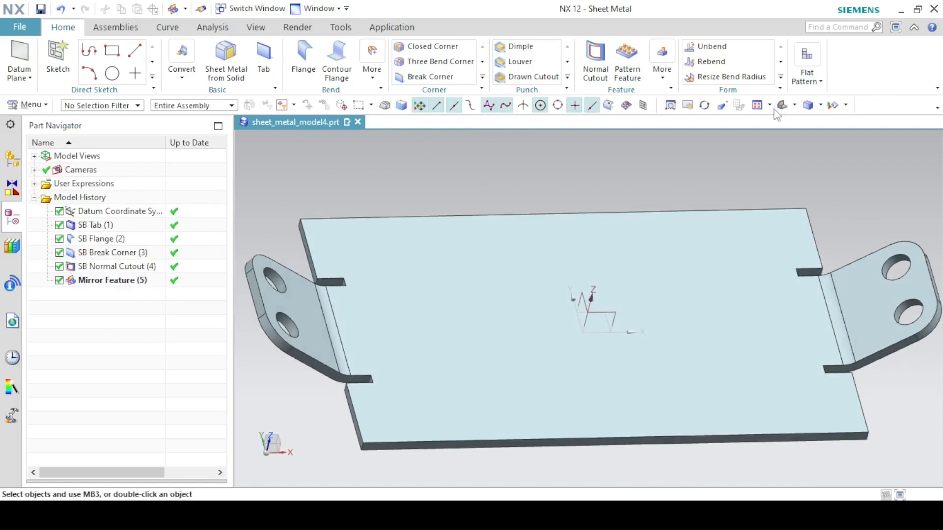
# Step: Start another sketch-based Normal Cutout for the slots in the base tab
pyautogui.moveTo(565, 295)
pyautogui.mouseDown(button='middle')
pyautogui.moveTo(492, 286)
pyautogui.moveTo(422, 408)
pyautogui.mouseUp(button='middle')
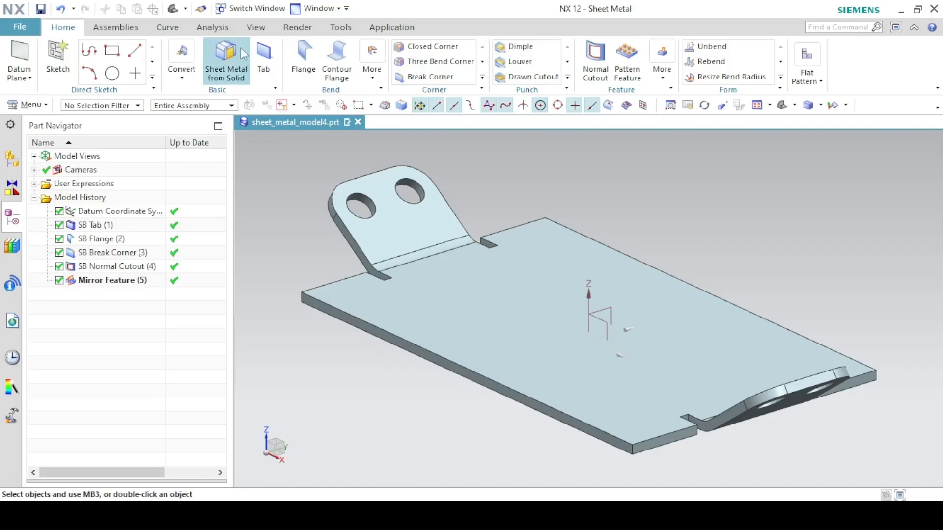
pyautogui.click(595, 59)
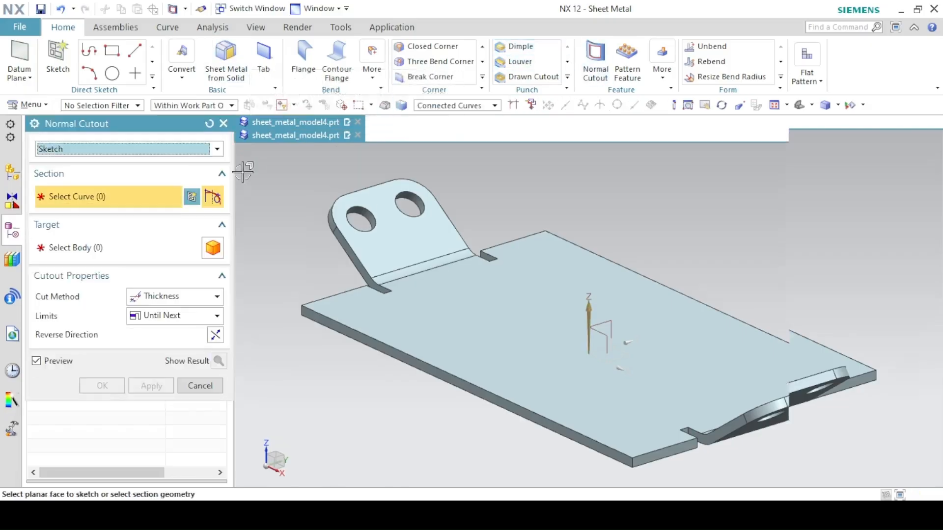
pyautogui.click(431, 311)
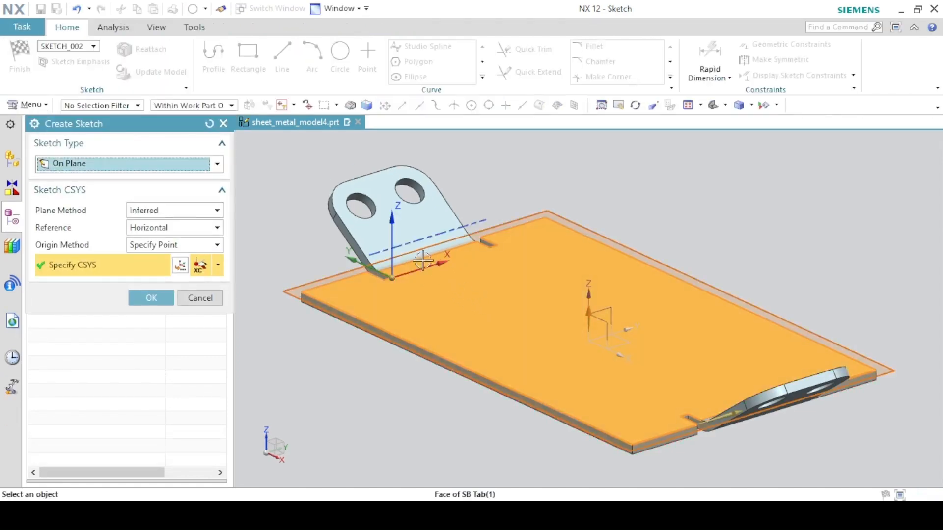
pyautogui.click(152, 298)
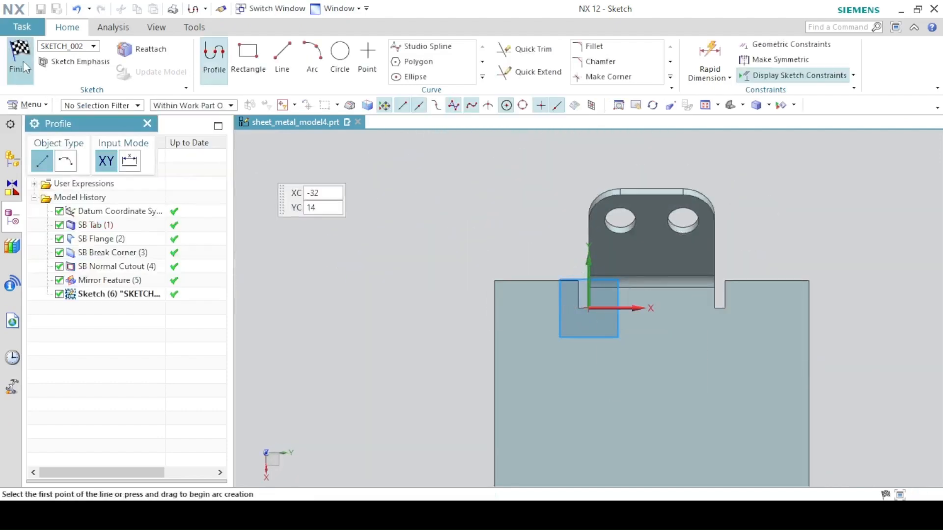
pyautogui.click(22, 61)
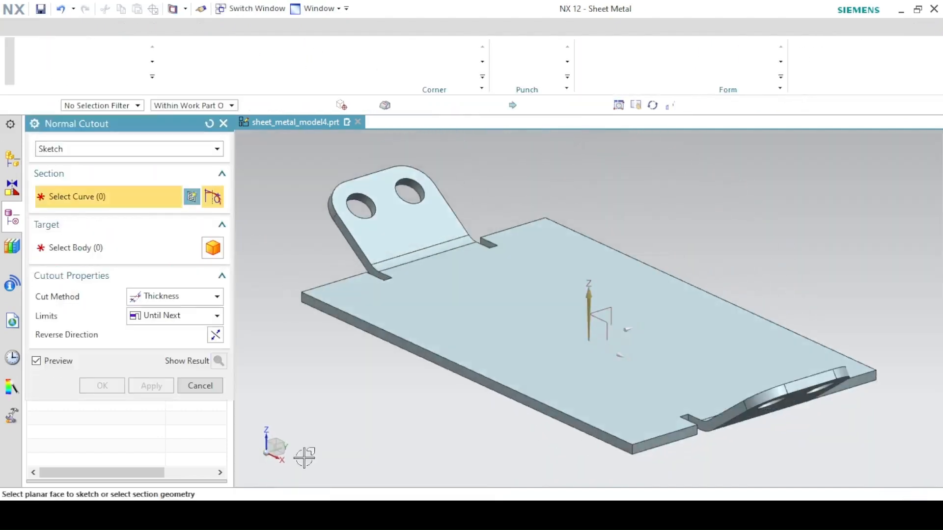
# Step: Consult draft.pdf for the slots, then open the cutout's sketch placement and its CSYS definition by Plane, X-axis, Point
pyautogui.click(325, 515)
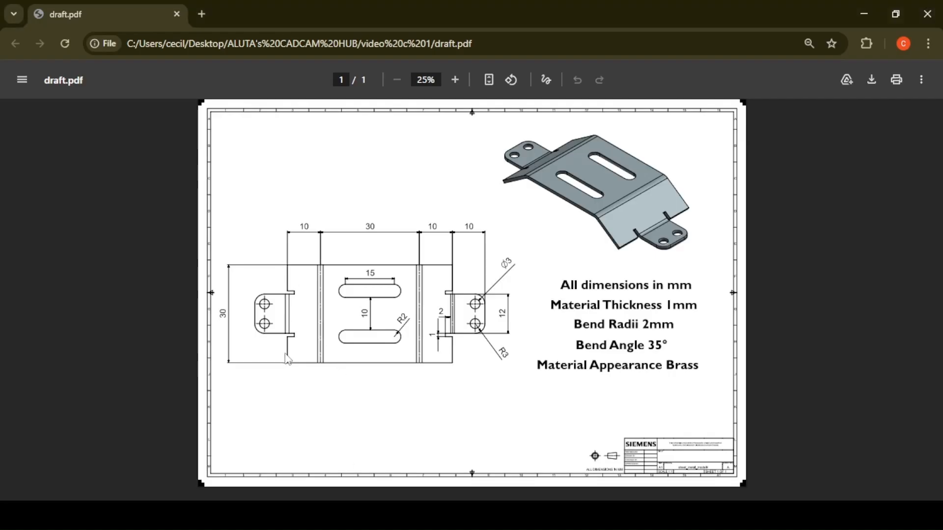
pyautogui.click(432, 515)
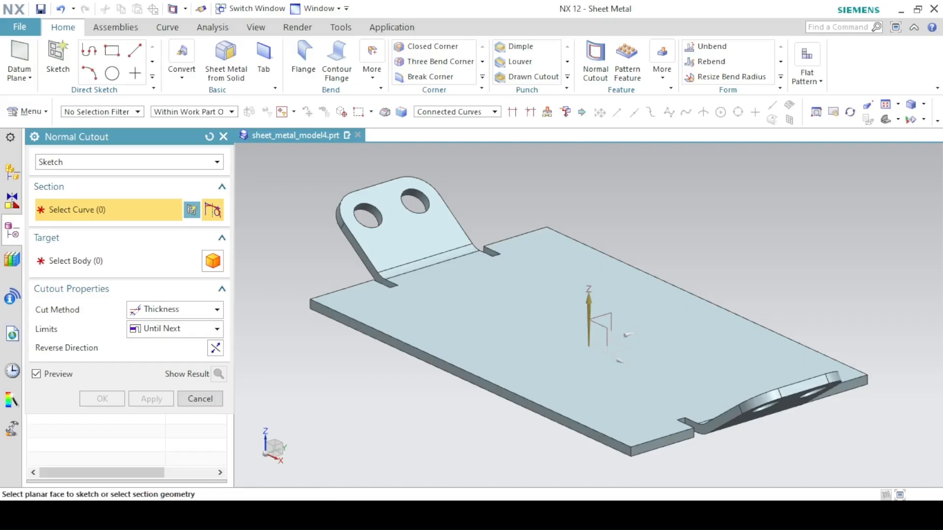
pyautogui.click(213, 210)
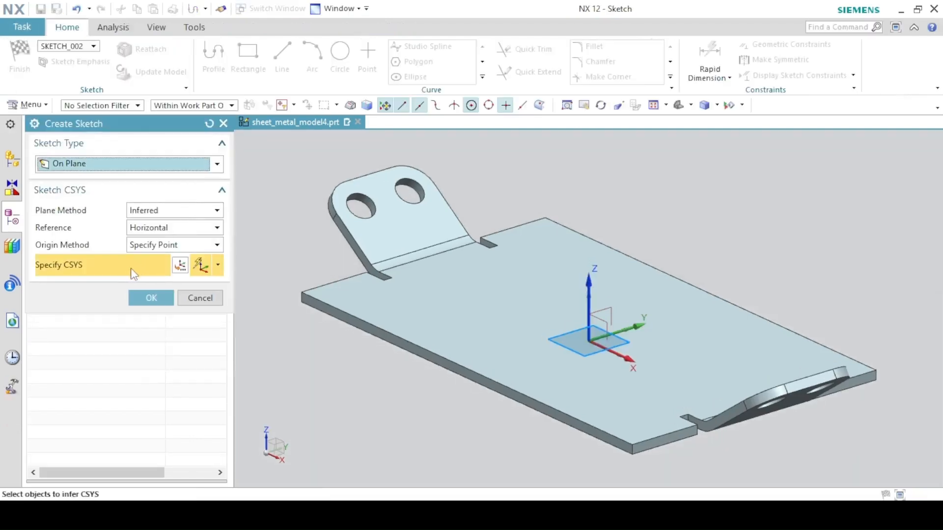
pyautogui.click(314, 282)
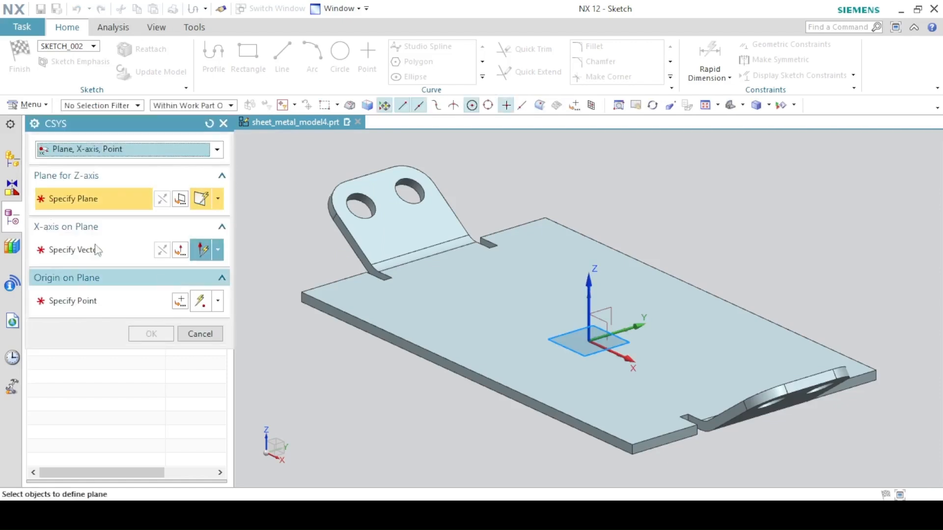
pyautogui.click(66, 154)
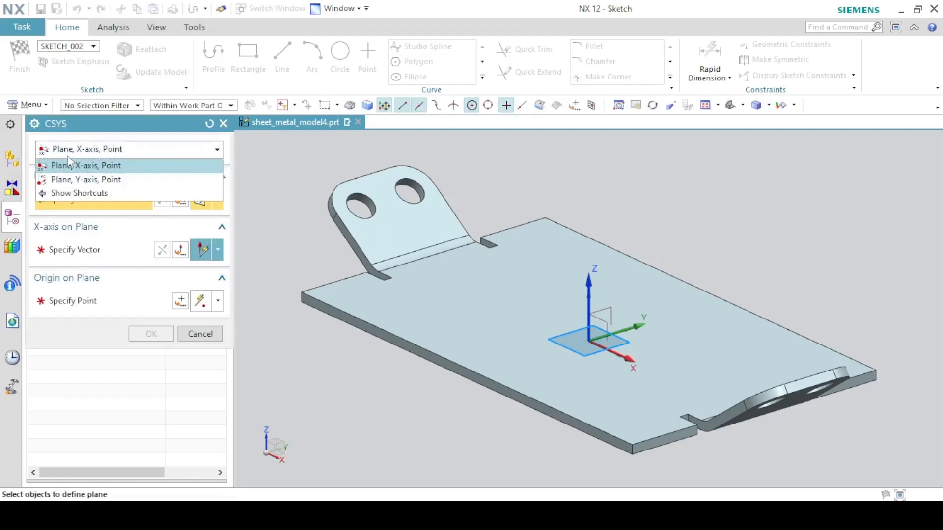
pyautogui.click(67, 153)
pyautogui.click(77, 153)
pyautogui.click(96, 152)
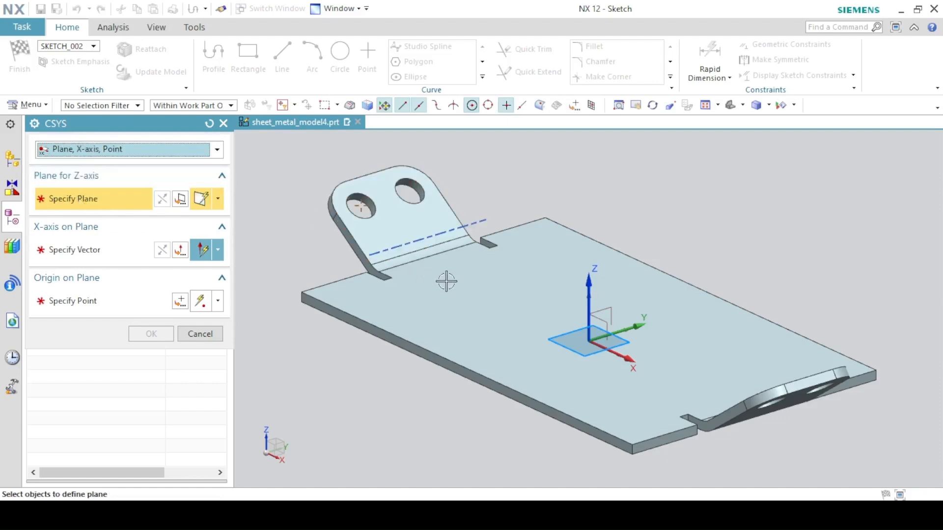
# Step: Place the sketch on the tab's upper face with its X-axis along the datum X-axis and its origin at 0, 0, 0
pyautogui.click(479, 275)
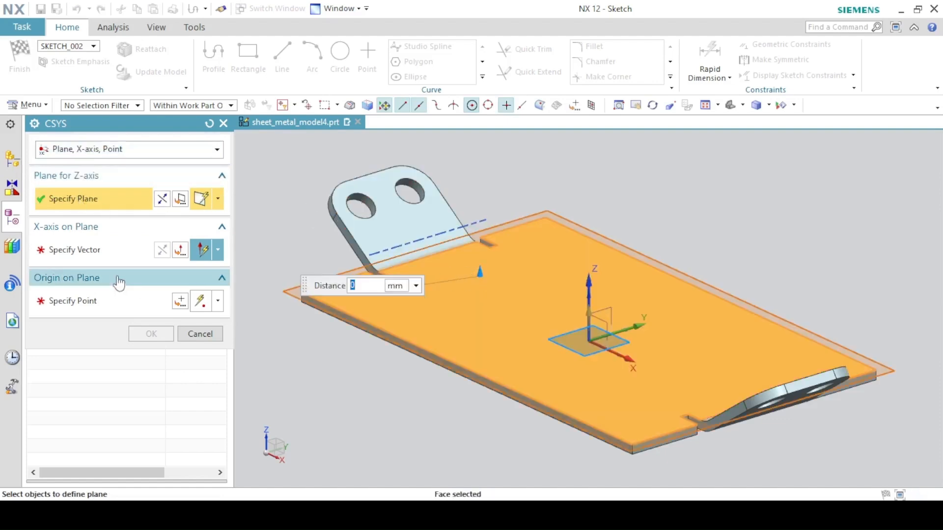
pyautogui.click(55, 251)
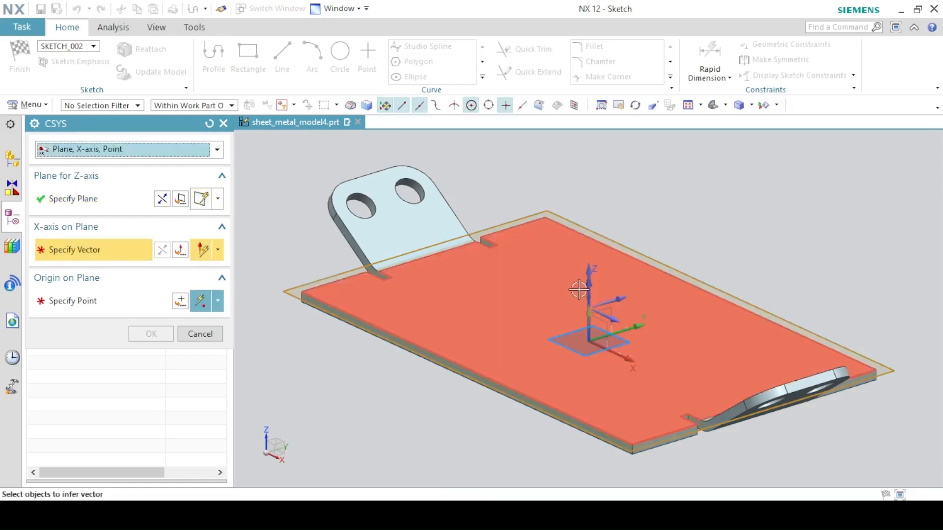
pyautogui.click(610, 316)
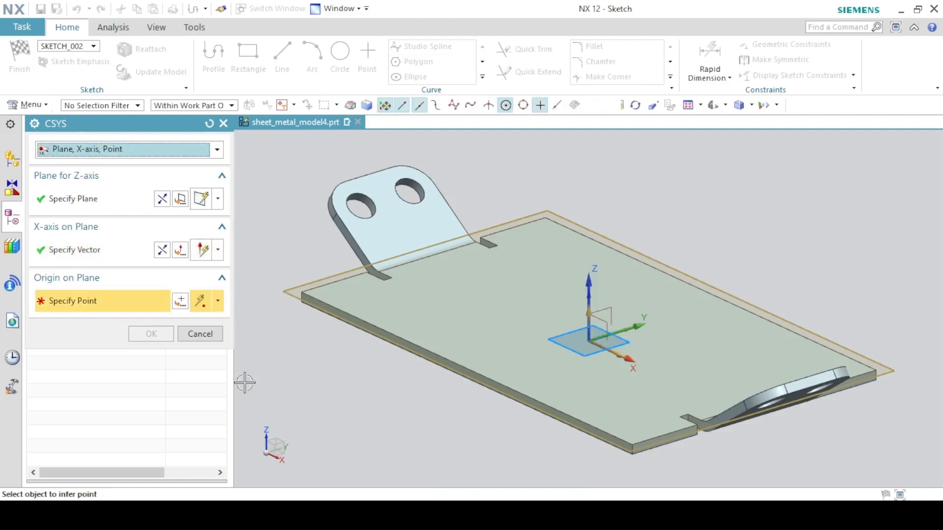
pyautogui.click(180, 300)
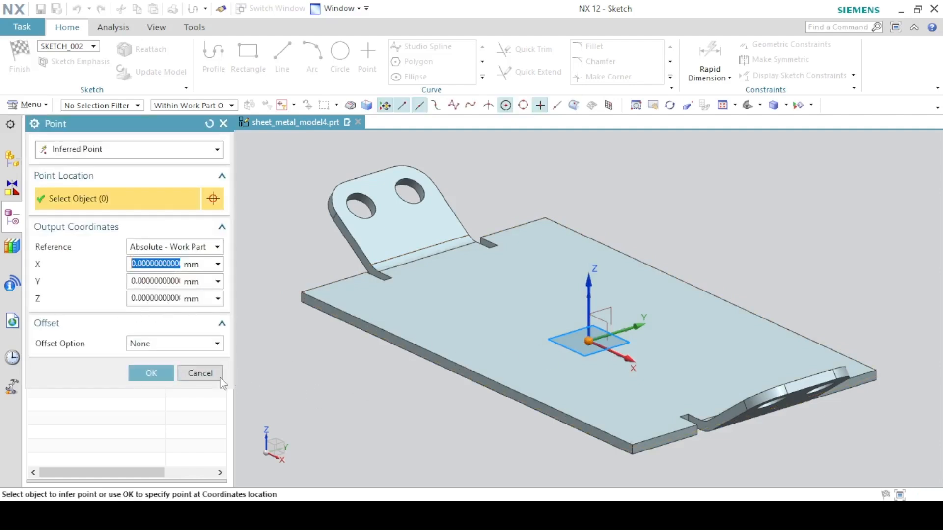
pyautogui.click(141, 376)
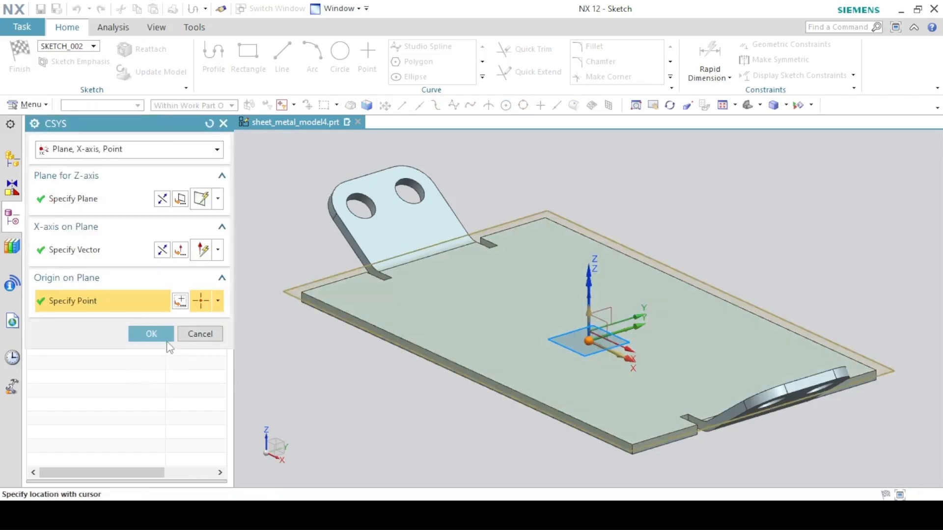
pyautogui.click(159, 331)
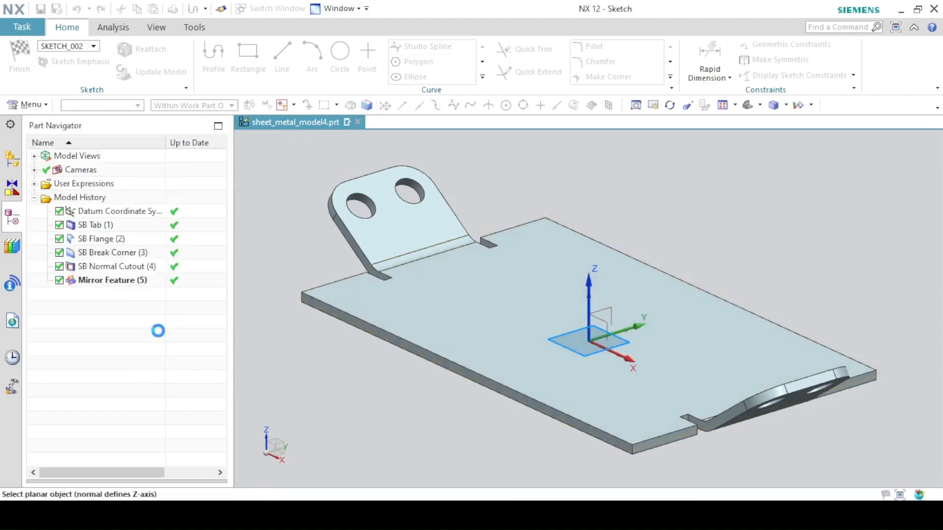
pyautogui.click(156, 301)
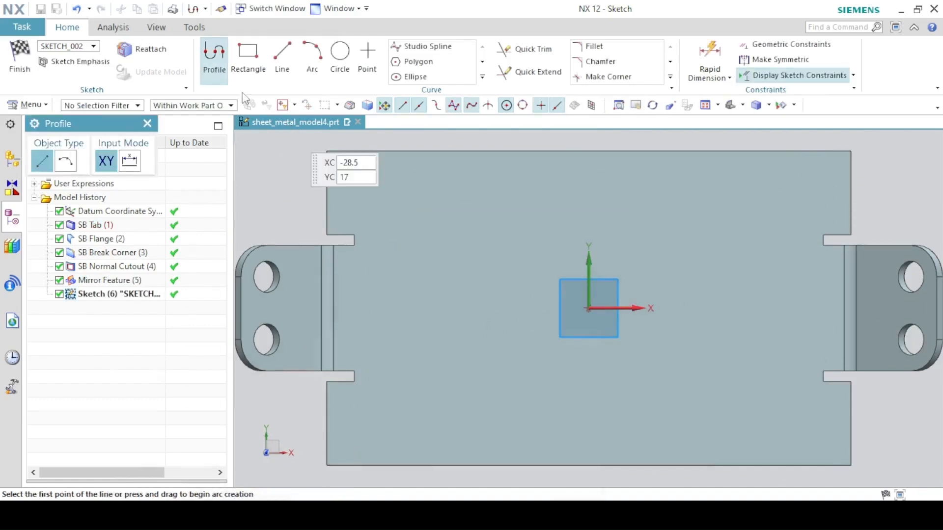
# Step: Sketch a closed horizontal slot profile just above the X-axis, with straight sides about 11.5 mm long and tangent arc ends
pyautogui.click(536, 209)
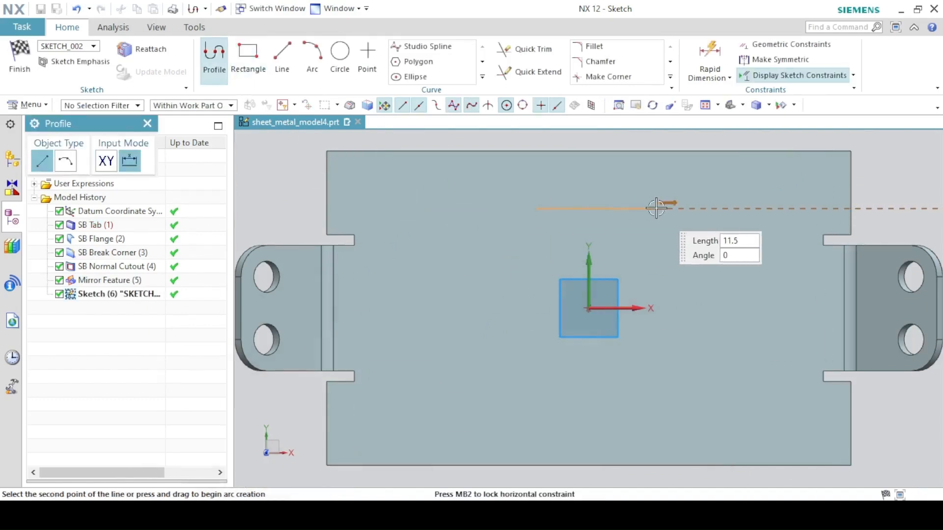
pyautogui.click(656, 209)
pyautogui.click(73, 161)
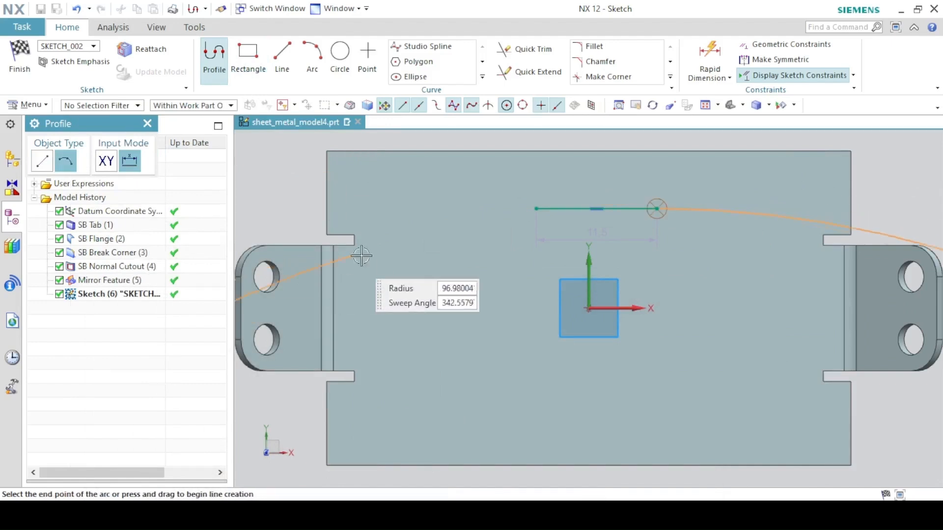
pyautogui.click(657, 258)
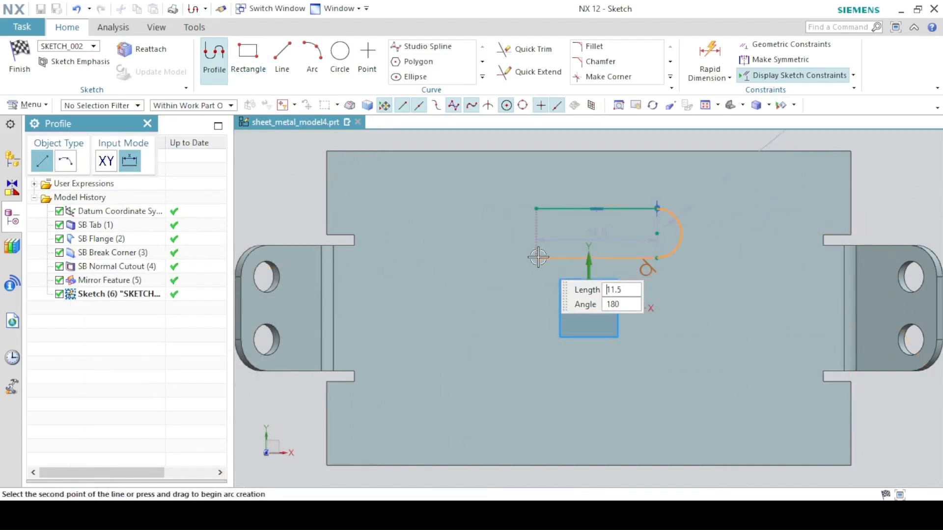
pyautogui.click(536, 258)
pyautogui.click(64, 169)
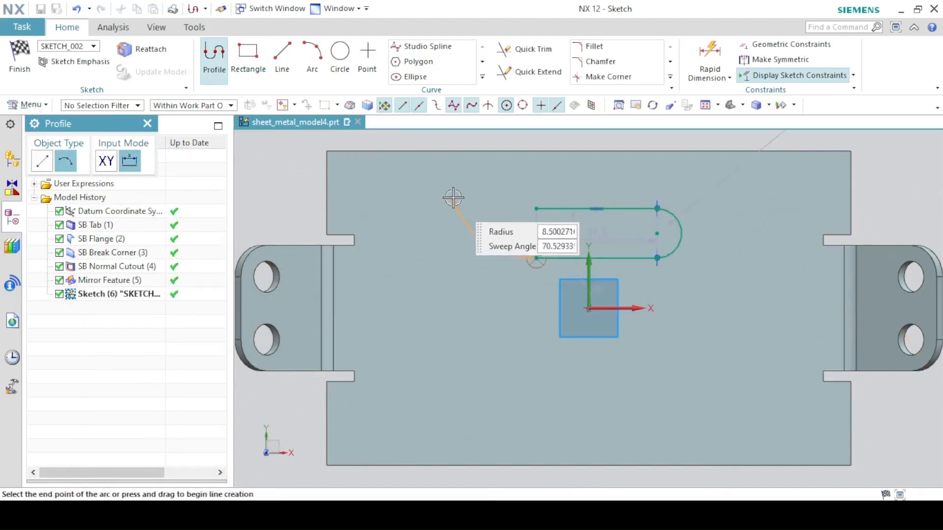
pyautogui.click(536, 208)
pyautogui.press('Escape')
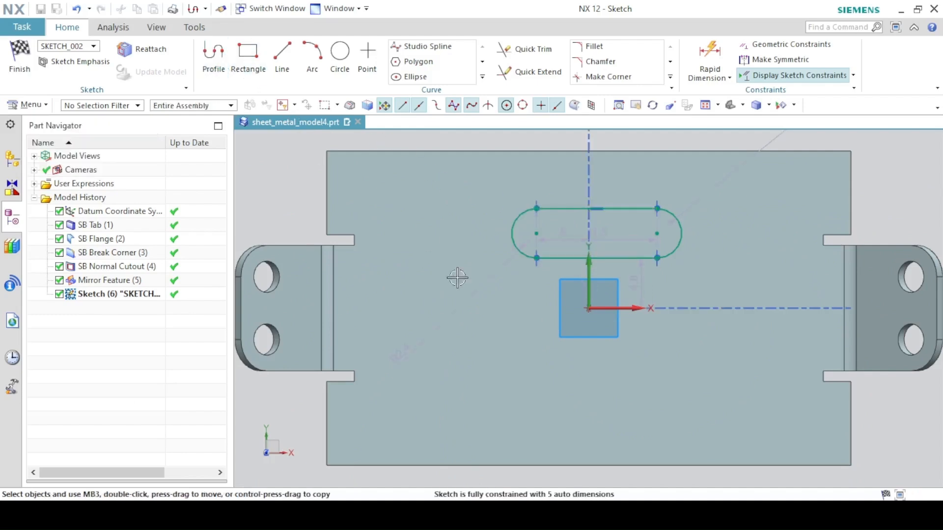
# Step: Check the slot dimensions in draft.pdf, then set the slot profile's end radius to 2 mm
pyautogui.click(366, 514)
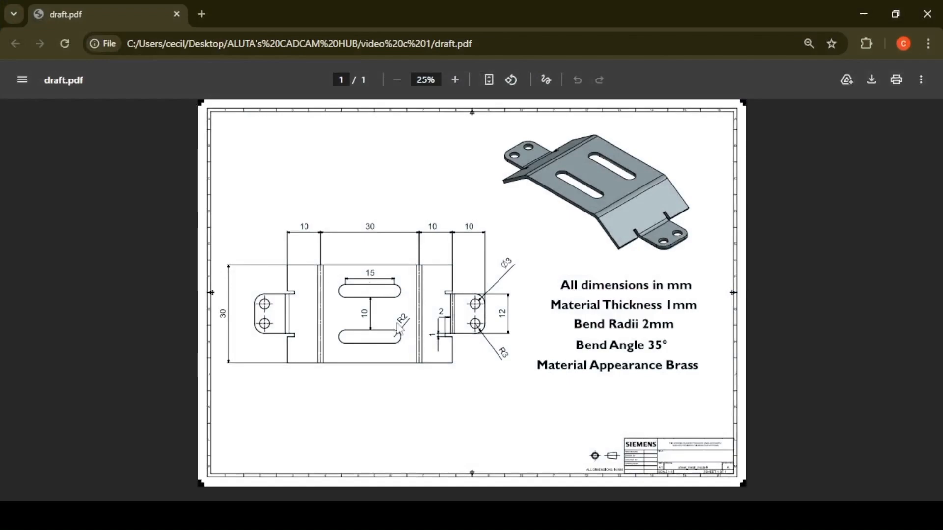
pyautogui.click(366, 514)
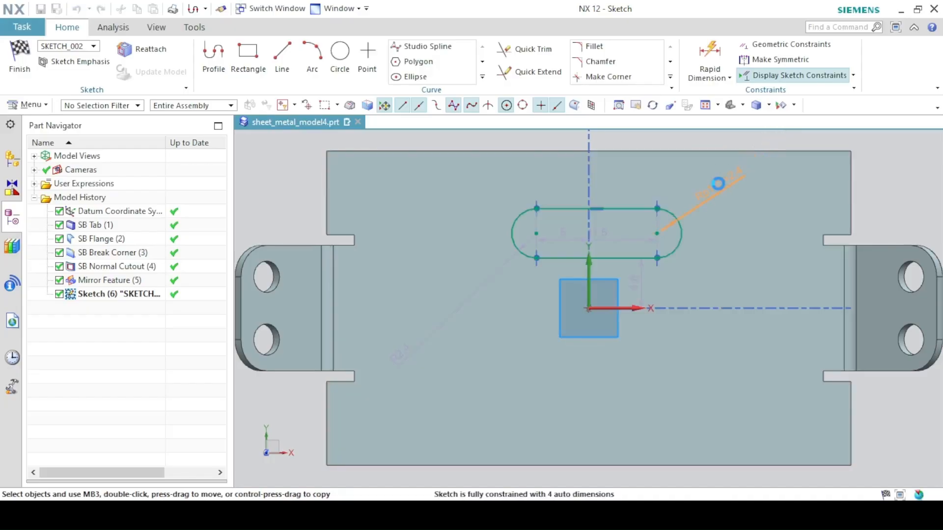
pyautogui.doubleClick(718, 183)
pyautogui.write('2')
pyautogui.press('Return')
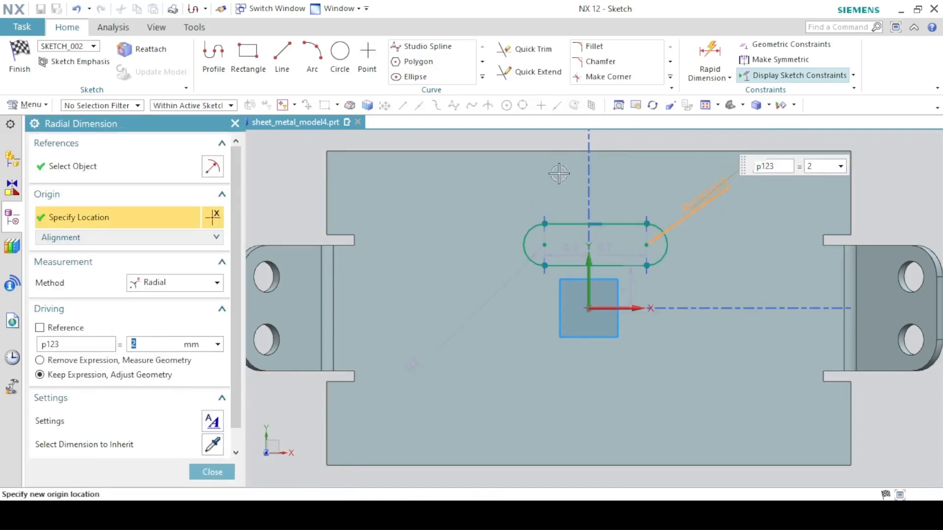
# Step: Set the length of the slot's straight sides to 15 mm
pyautogui.doubleClick(600, 244)
pyautogui.write('15')
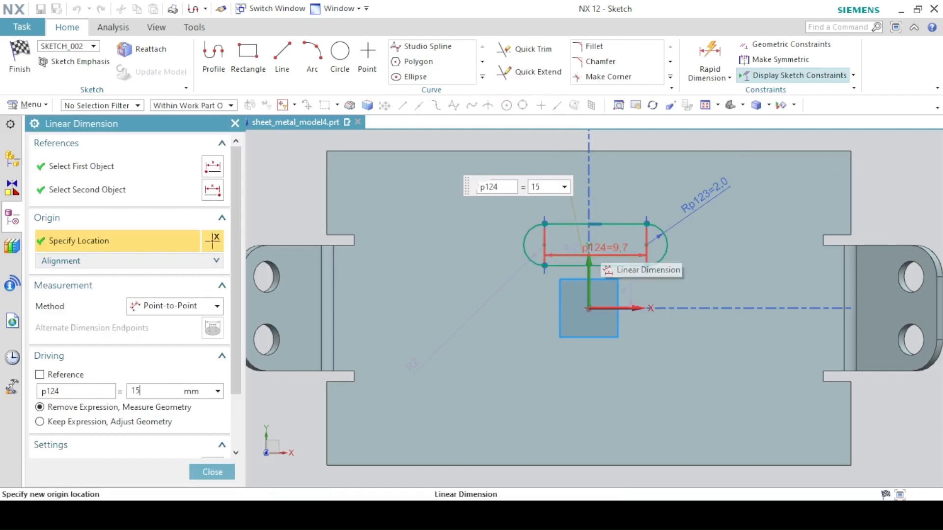
pyautogui.press('Return')
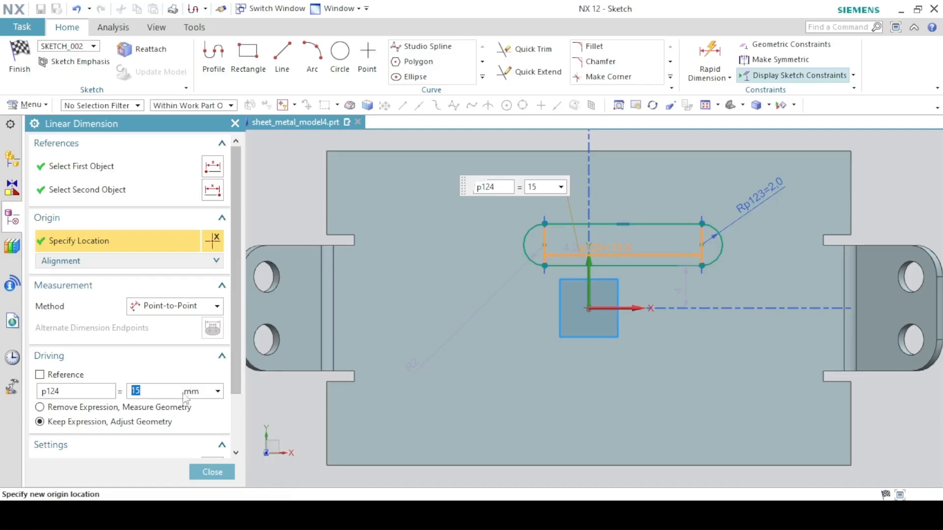
pyautogui.click(201, 469)
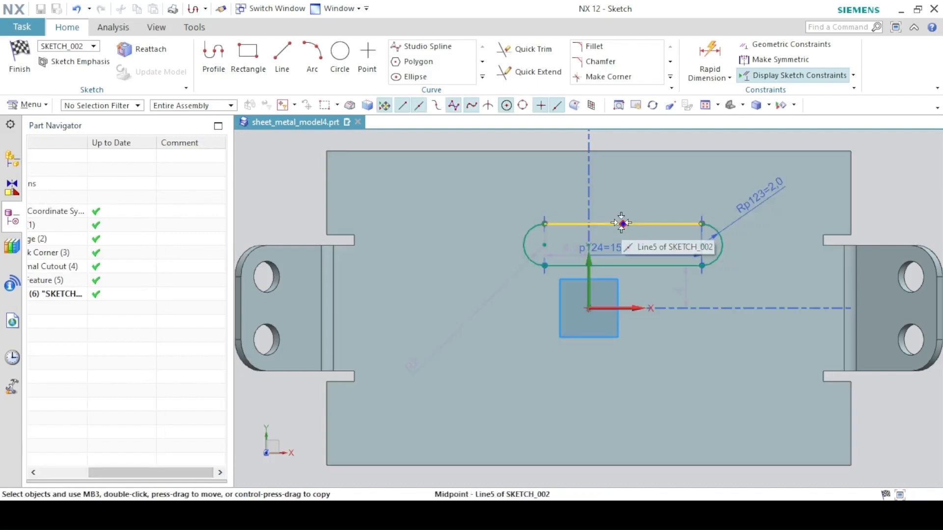
# Step: Align the midpoint of the slot's upper line vertically with the sketch origin and constrain the lower line horizontal
pyautogui.click(623, 224)
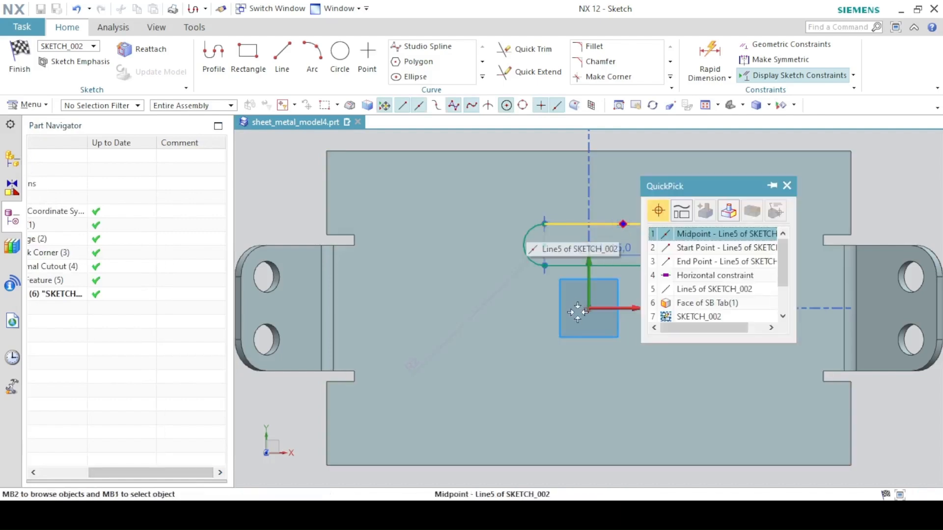
pyautogui.click(662, 234)
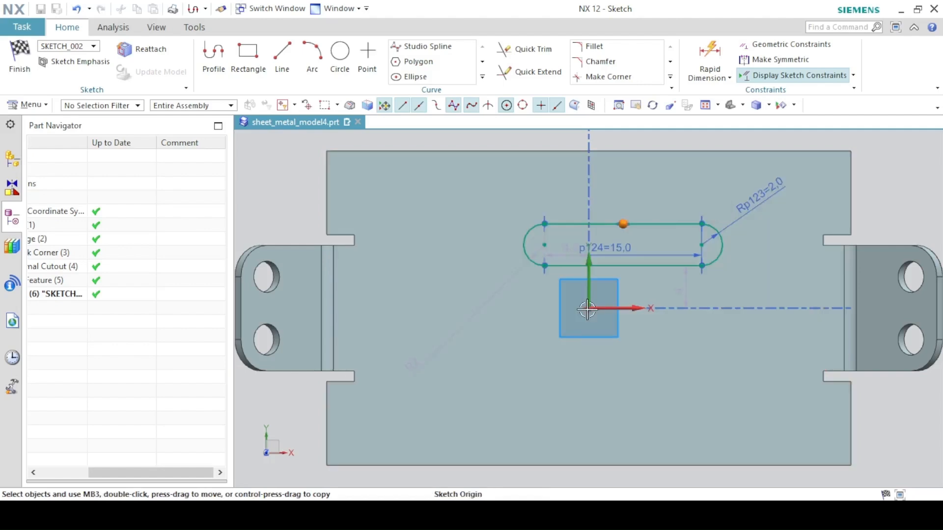
pyautogui.click(587, 309)
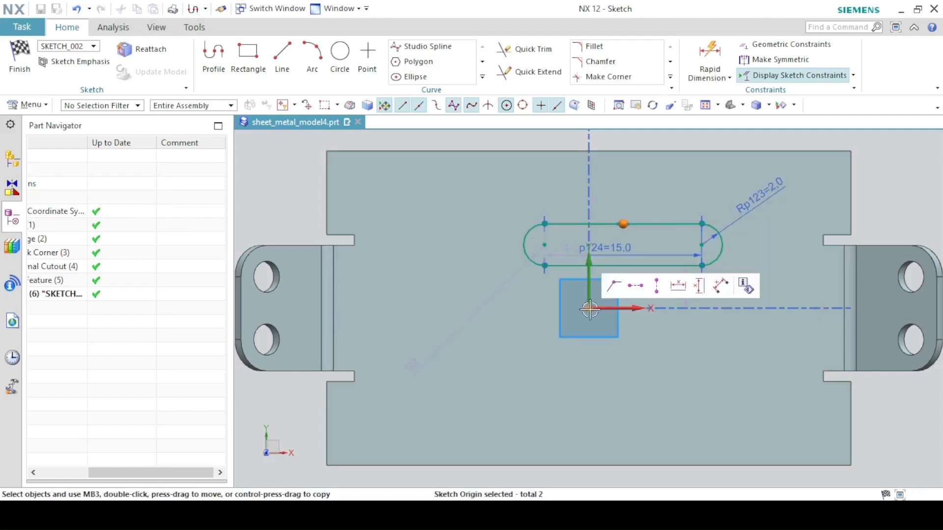
pyautogui.click(654, 287)
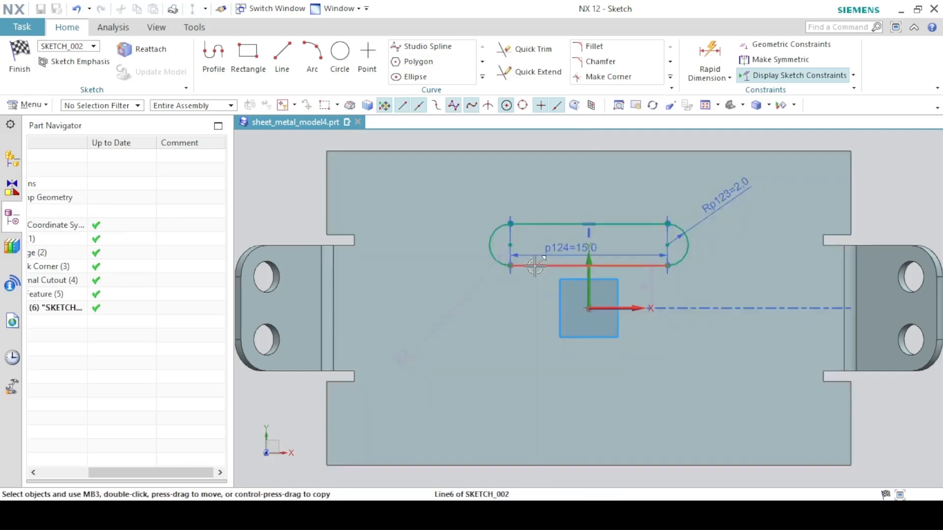
pyautogui.click(564, 265)
pyautogui.click(691, 216)
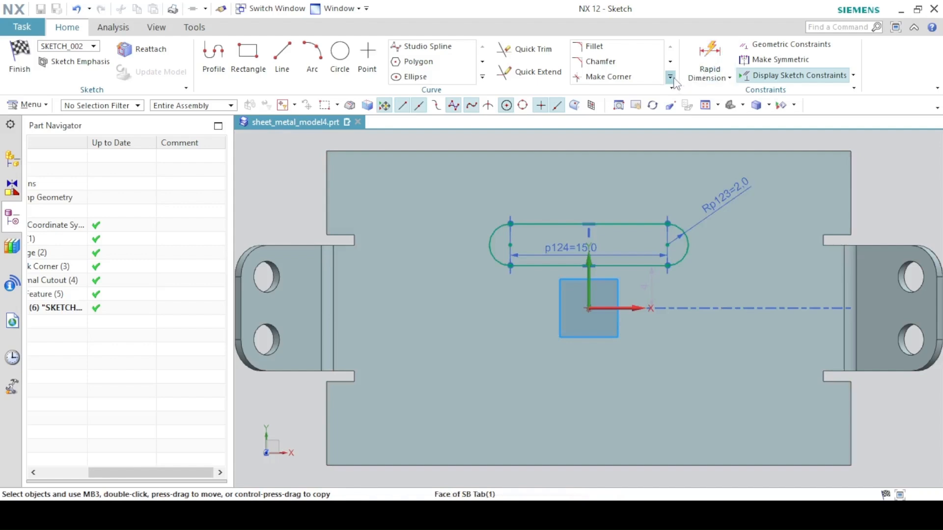
# Step: Mirror the four connected slot curves about the sketch's horizontal axis with Mirror Curve
pyautogui.click(482, 76)
pyautogui.click(427, 92)
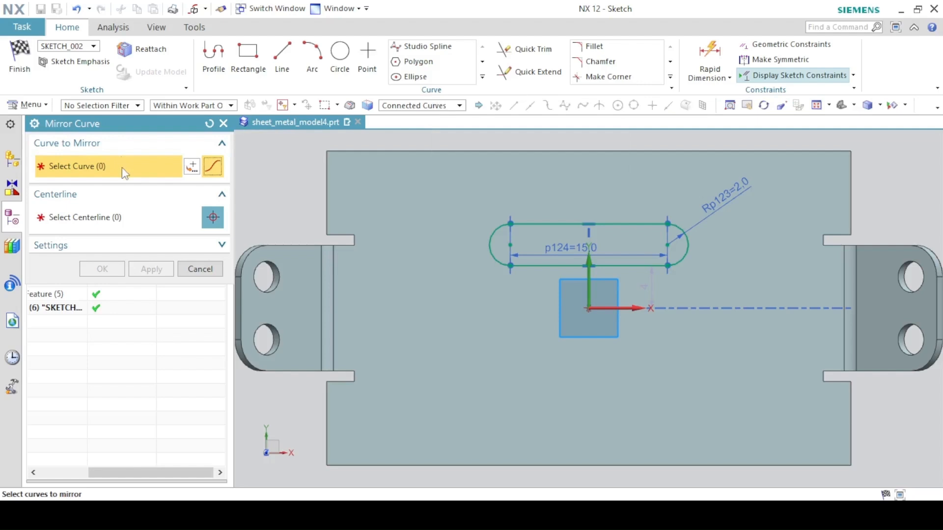
pyautogui.click(569, 223)
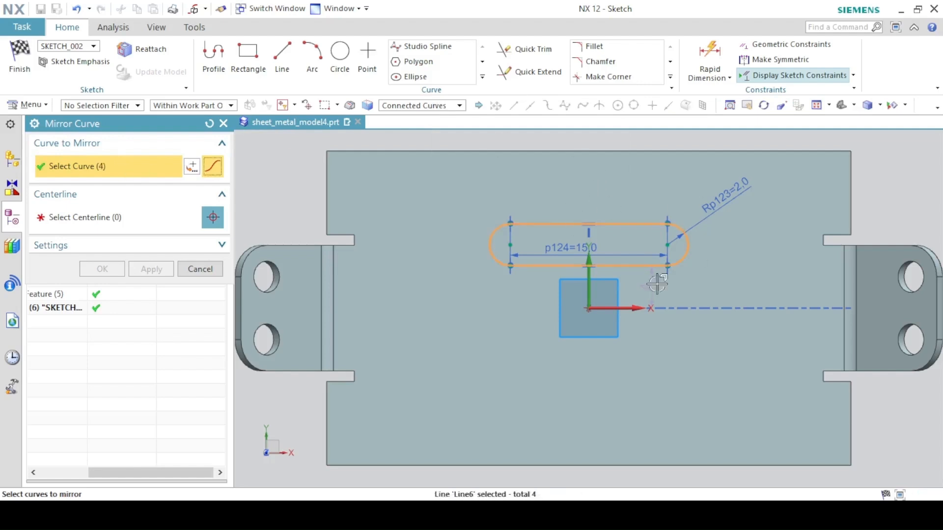
pyautogui.click(148, 223)
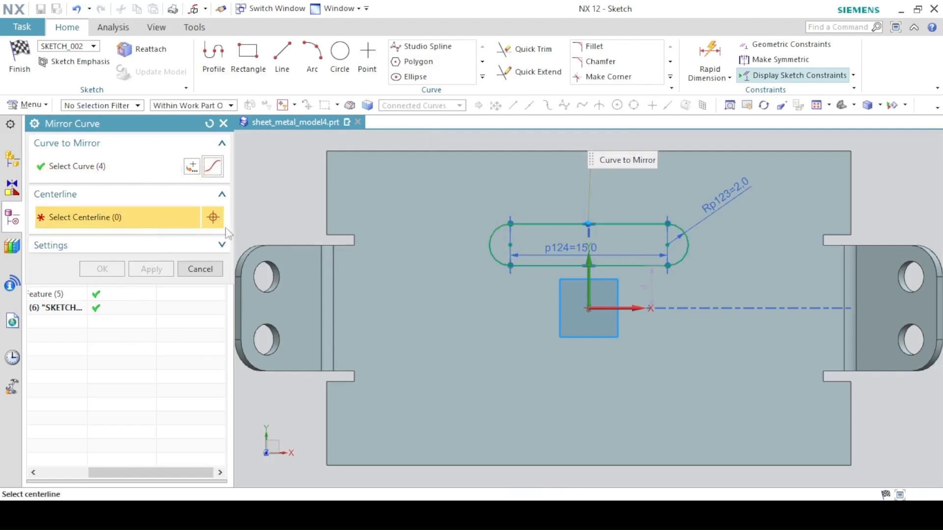
pyautogui.click(637, 308)
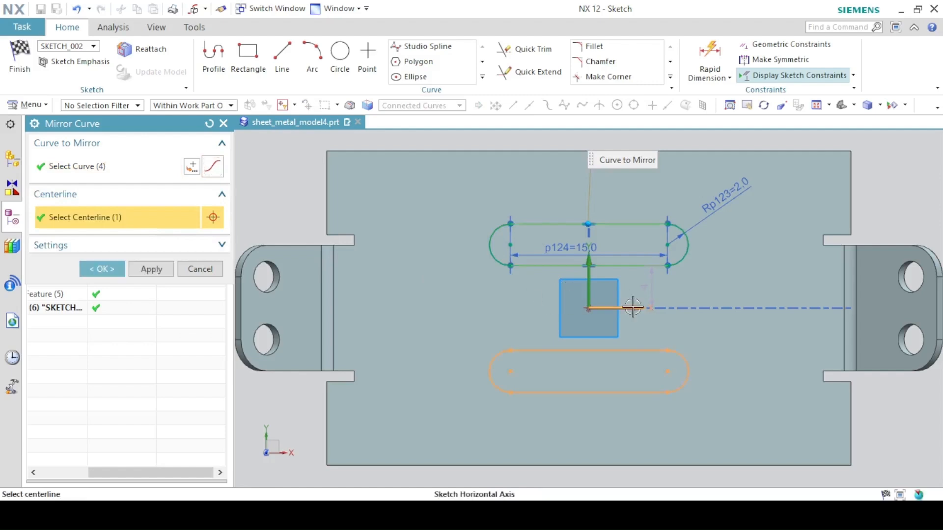
pyautogui.click(101, 270)
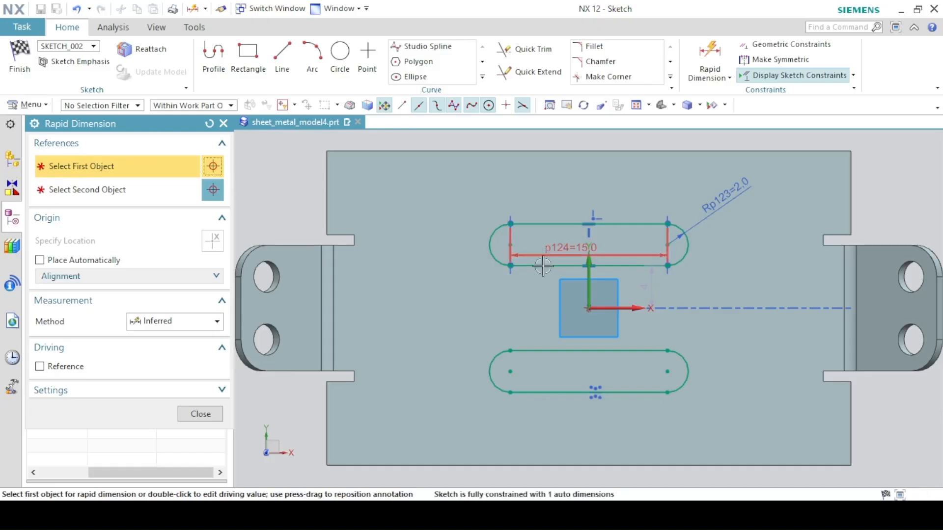
# Step: Dimension the gap between the two slots' facing sides to 10 mm and create the Normal Cutout using Thickness and Until Next
pyautogui.click(555, 265)
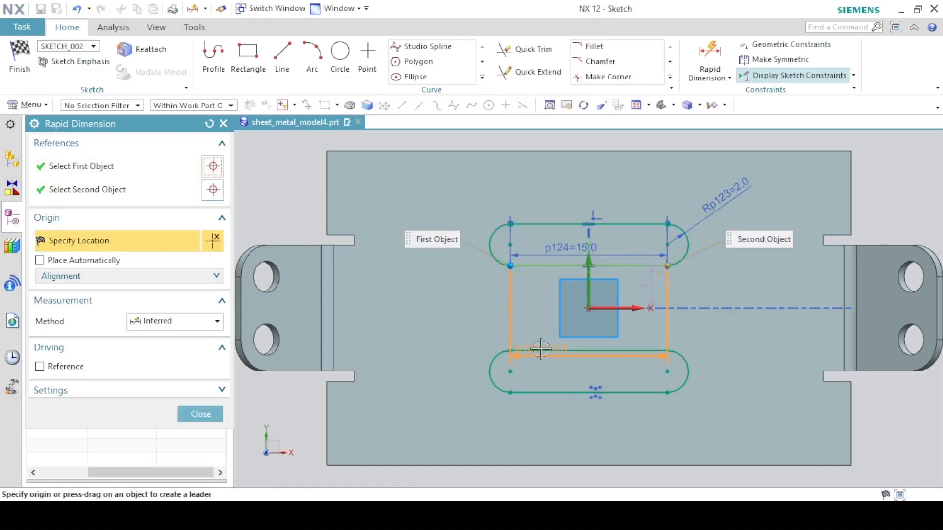
pyautogui.click(432, 313)
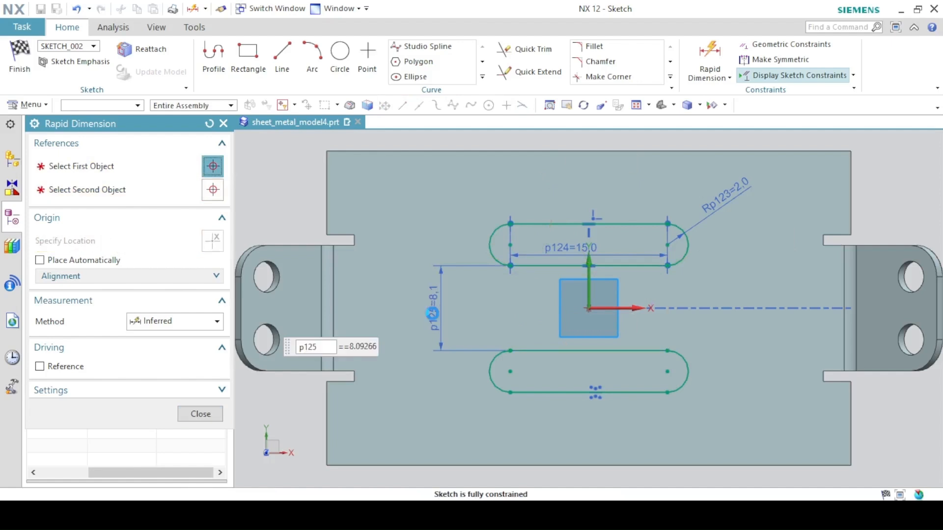
pyautogui.write('10')
pyautogui.press('Return')
pyautogui.click(204, 414)
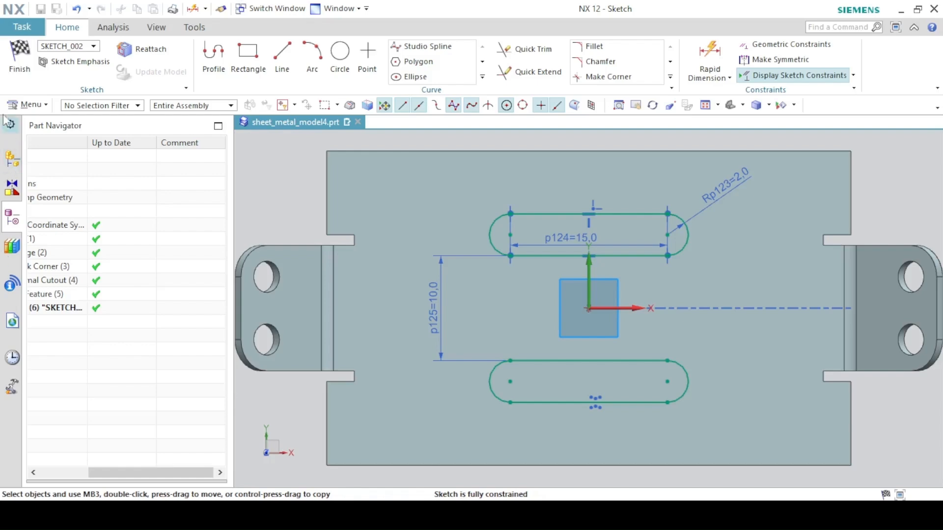
pyautogui.click(20, 73)
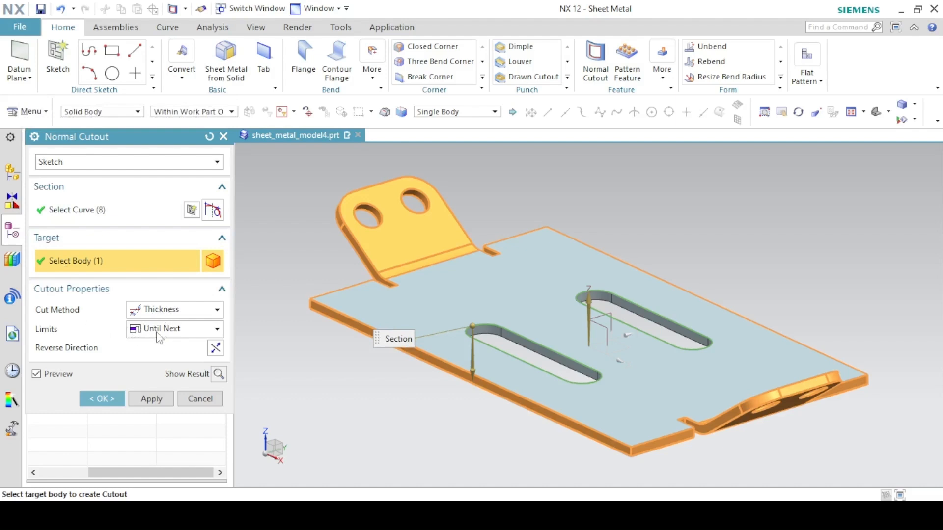
pyautogui.click(101, 399)
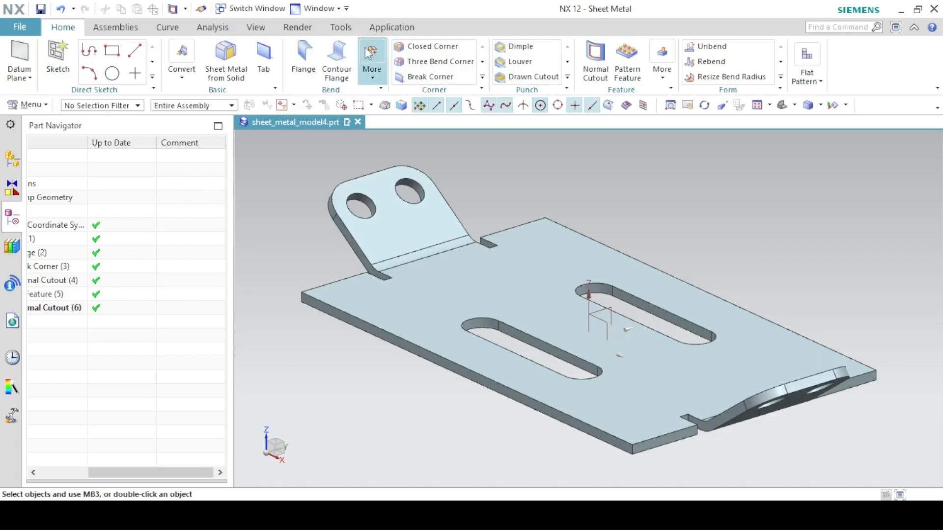
# Step: Start a Bend and place its bend-line sketch on the tab's upper face, beside the rear flange
pyautogui.click(372, 68)
pyautogui.click(460, 124)
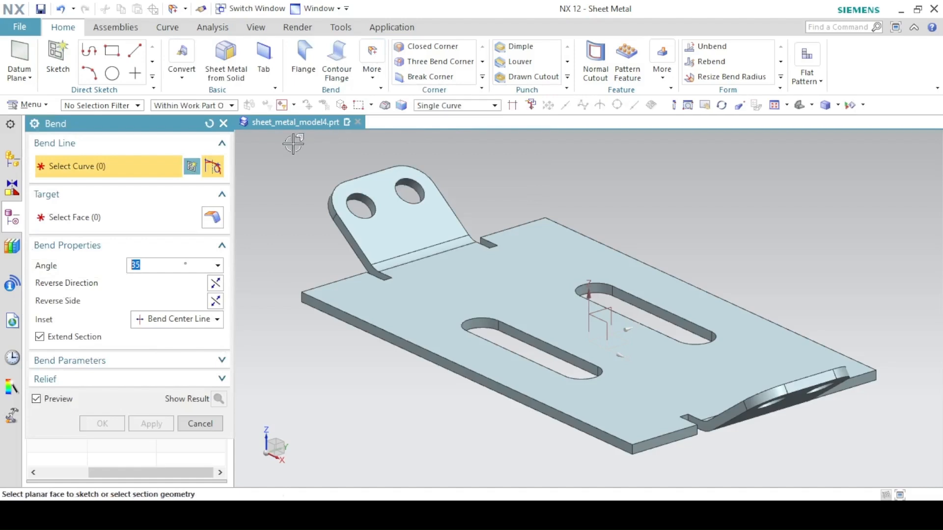
pyautogui.click(193, 177)
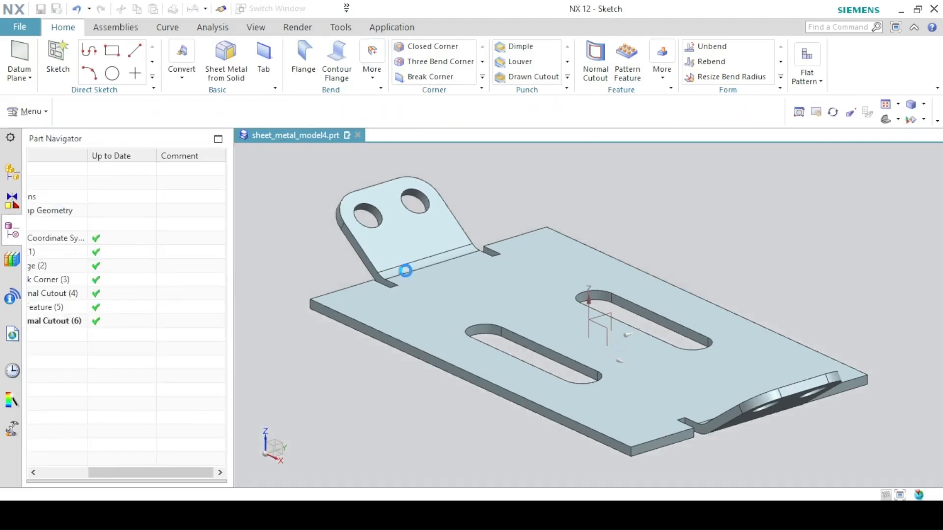
pyautogui.click(425, 270)
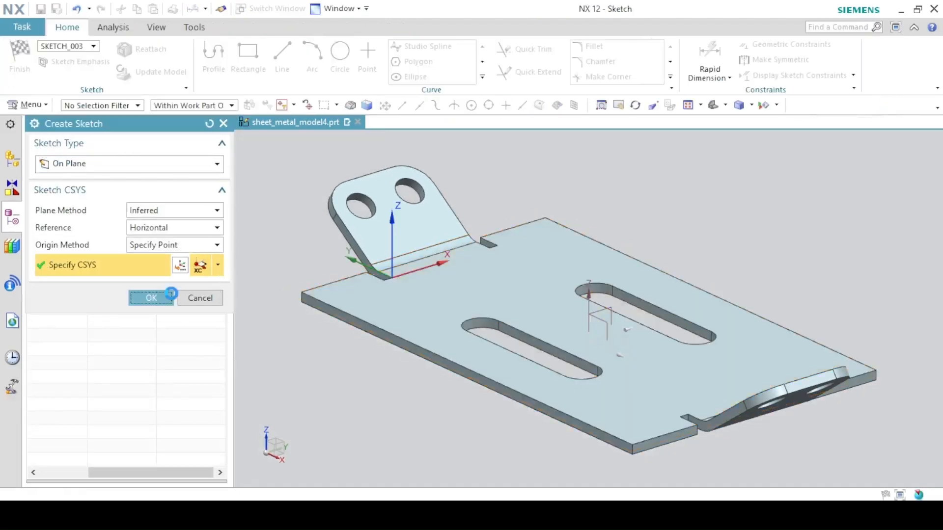
pyautogui.click(162, 298)
# Step: Sketch a bend line across the tab's full width, about 6.4 mm below the X-axis, and constrain it horizontal
pyautogui.click(288, 57)
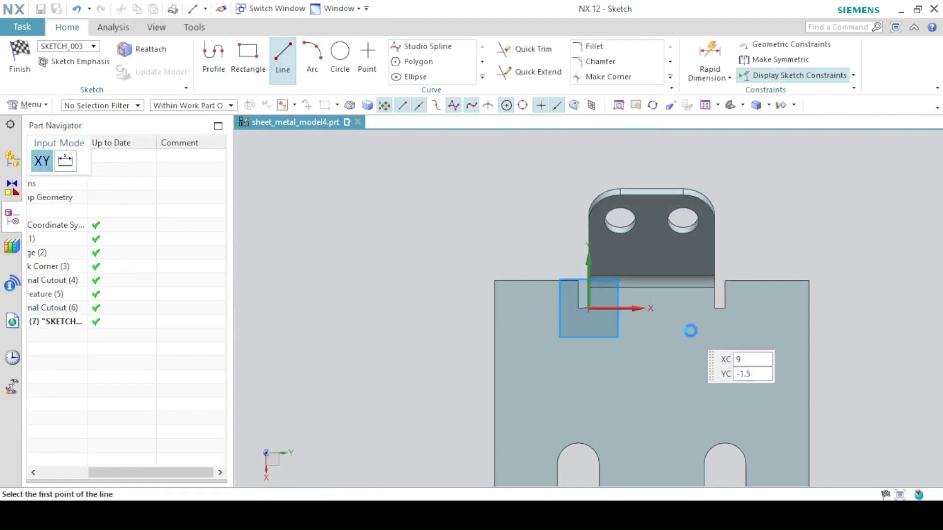
pyautogui.click(493, 374)
pyautogui.click(280, 61)
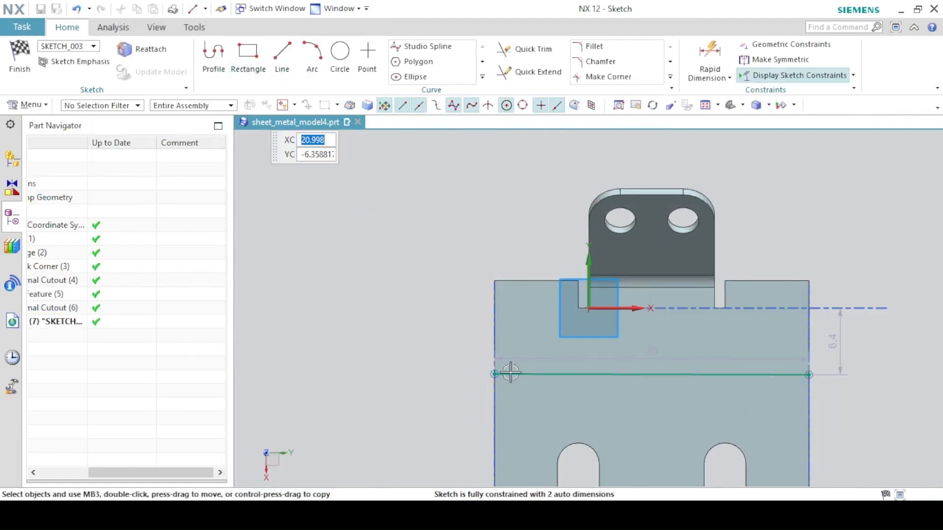
pyautogui.click(525, 375)
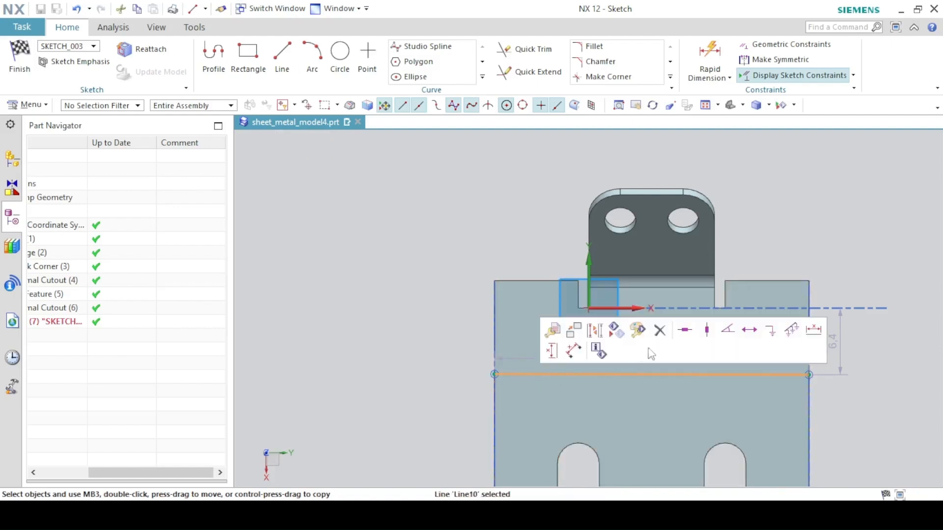
pyautogui.click(684, 331)
# Step: Dimension the bend line 10 mm from the tab's end edge
pyautogui.click(709, 58)
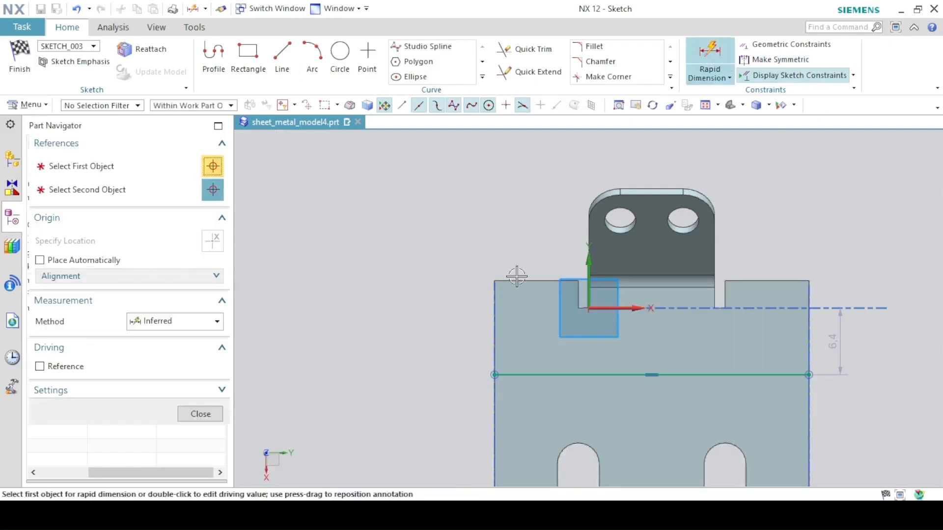
pyautogui.click(537, 280)
pyautogui.click(519, 376)
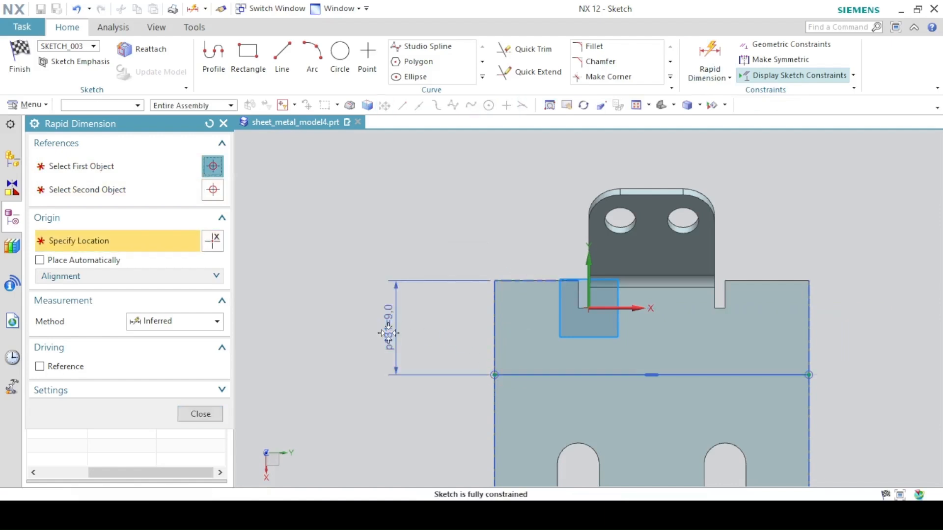
pyautogui.click(389, 328)
pyautogui.write('10')
pyautogui.press('Return')
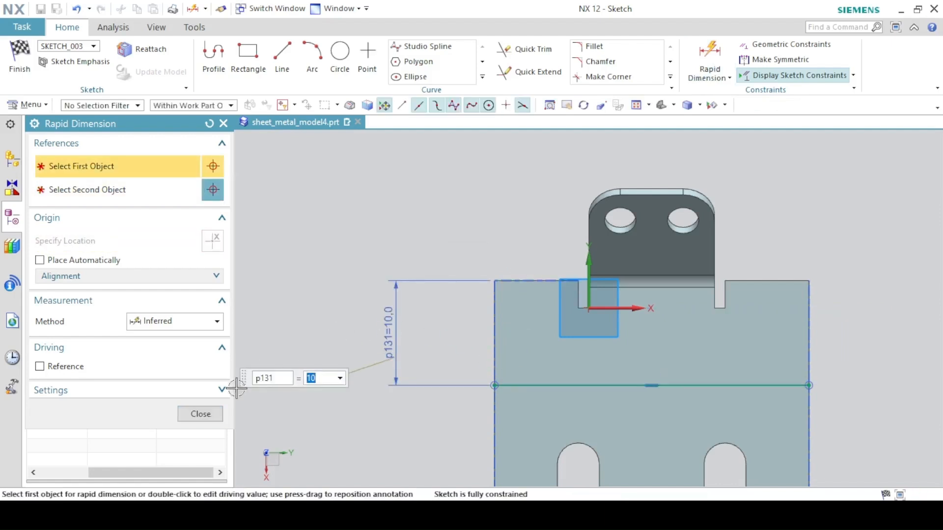
pyautogui.click(200, 414)
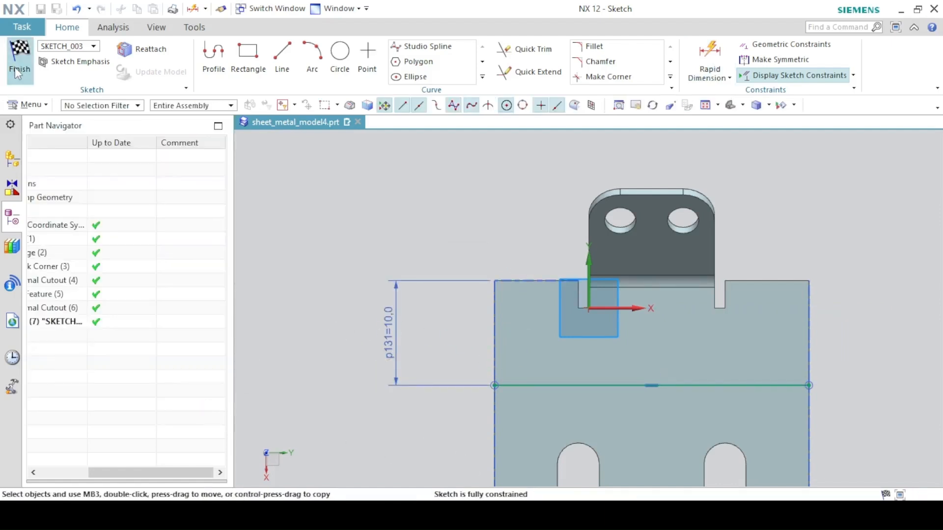
# Step: Finish the sketch and create the 35° bend with its direction reversed to fold downward, using the Bend Center Line inset
pyautogui.click(17, 62)
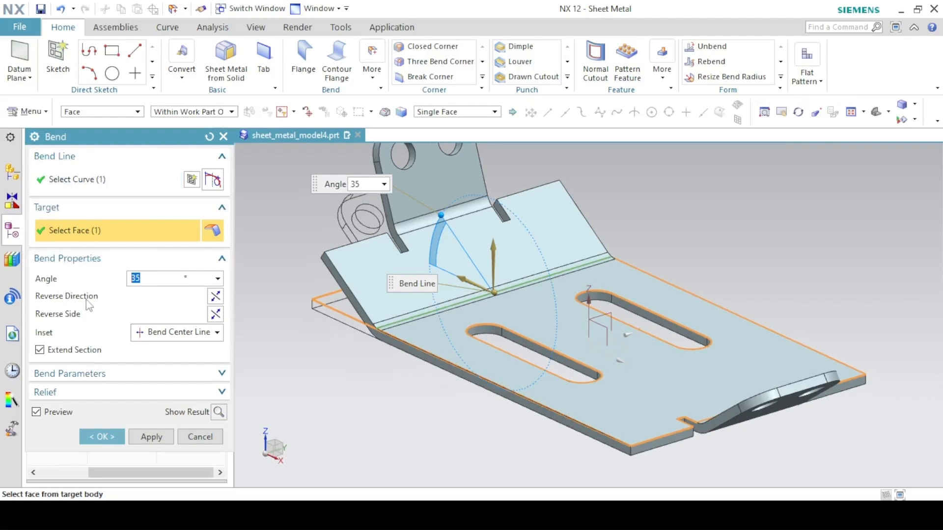
pyautogui.click(214, 298)
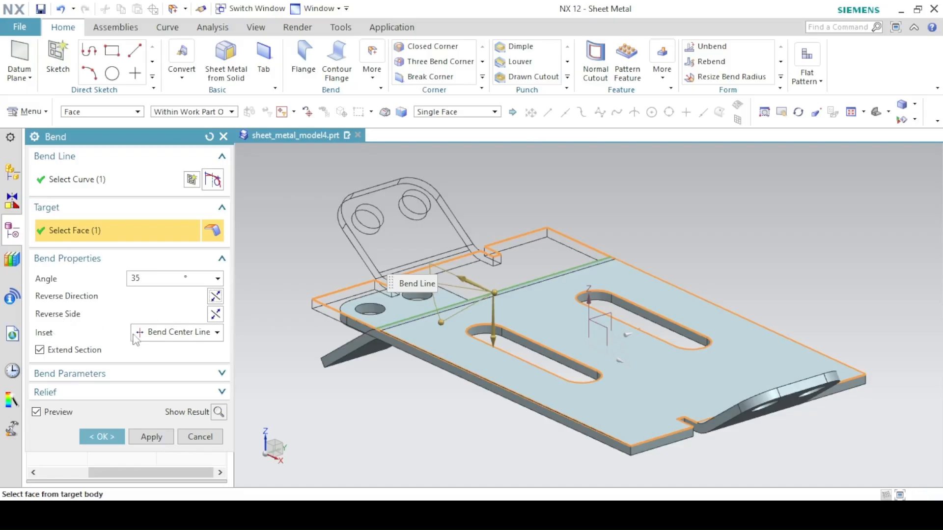
pyautogui.click(165, 335)
pyautogui.click(186, 360)
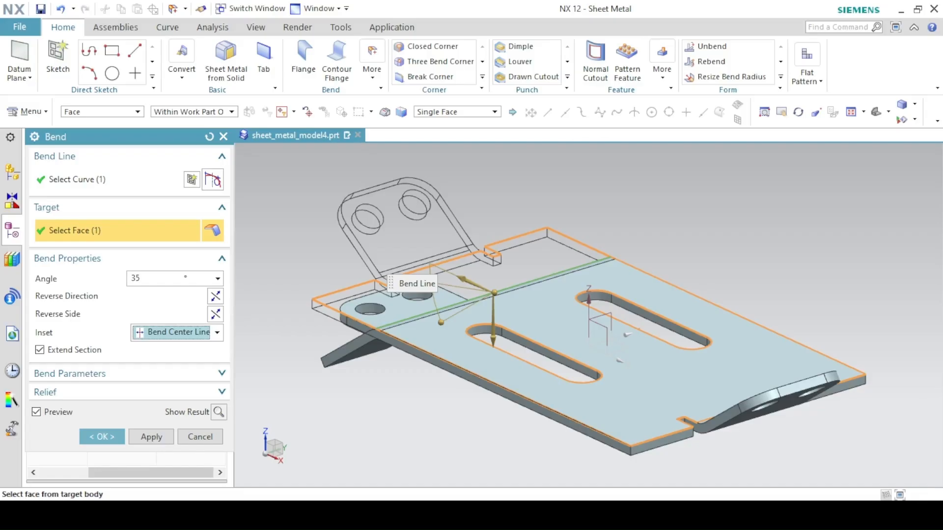
pyautogui.click(102, 437)
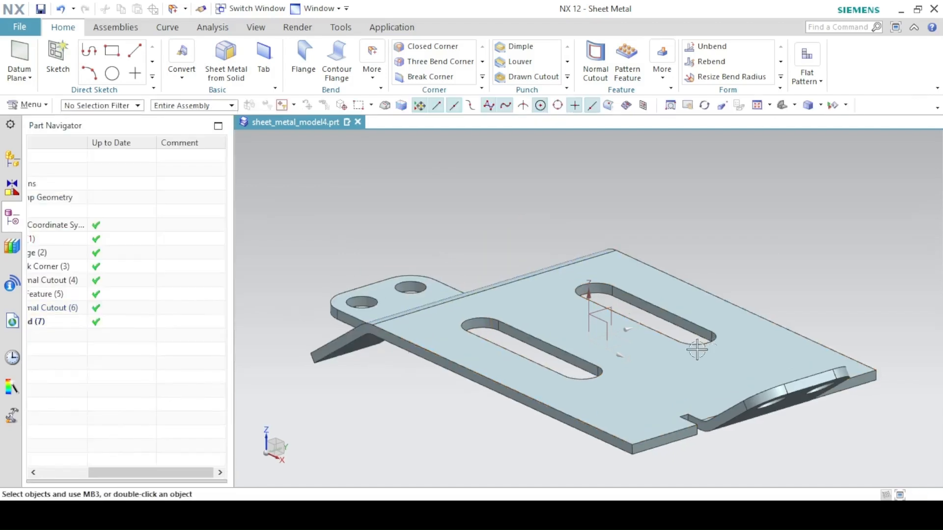
# Step: Start another Bend and place its bend-line sketch on the tab's upper face, toward the front flange
pyautogui.click(374, 73)
pyautogui.click(462, 123)
pyautogui.click(194, 165)
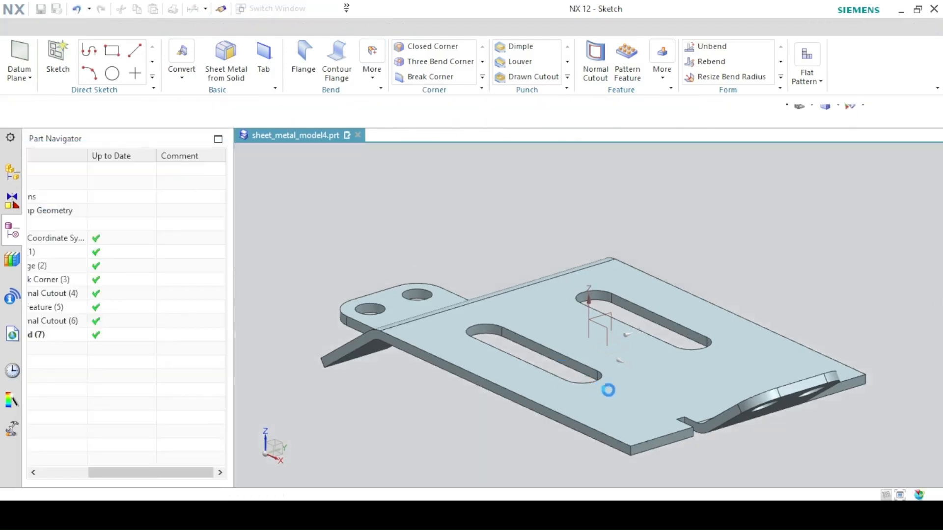
pyautogui.click(161, 297)
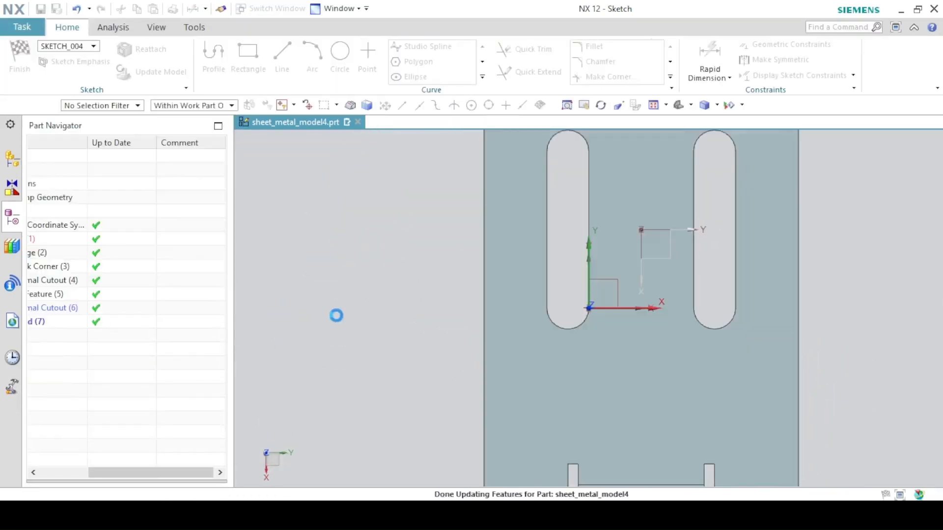
# Step: Sketch a bend line about 30 mm long across the tab's full width, about 7 mm below the X-axis, and constrain it horizontal
pyautogui.press('l')
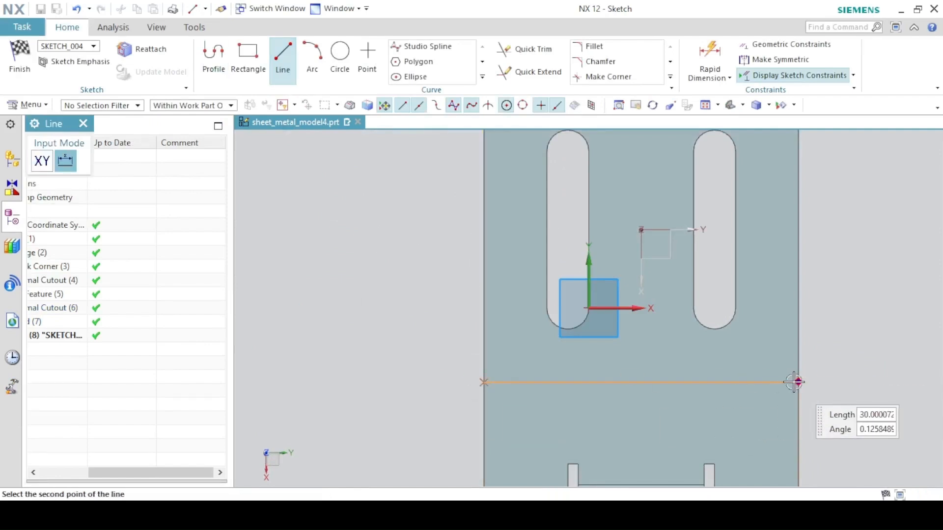
pyautogui.click(798, 381)
pyautogui.click(283, 59)
pyautogui.click(508, 388)
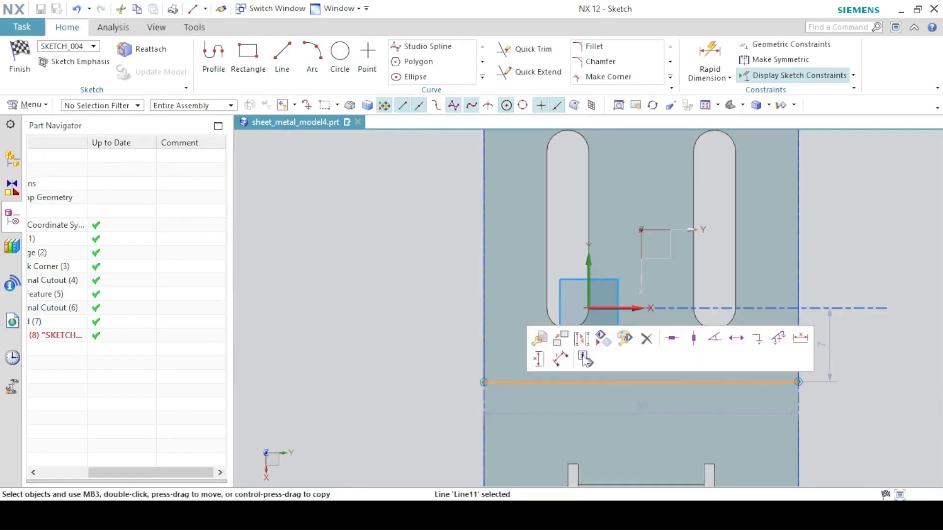
# Step: Dimension the bend line 10 mm from the tab's end edge beside the front flange
pyautogui.click(709, 59)
pyautogui.keyDown('shift'); pyautogui.moveTo(542, 391); pyautogui.dragTo(539, 347, button='middle'); pyautogui.keyUp('shift')
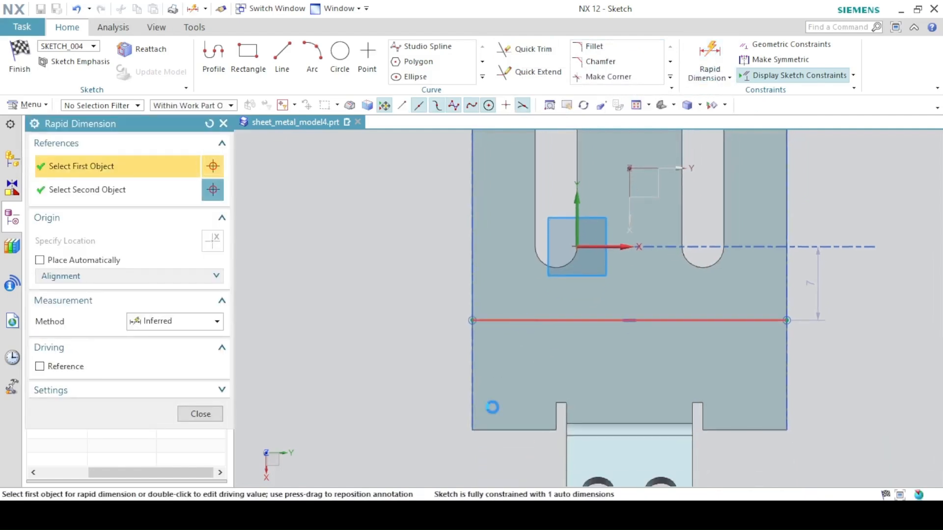
pyautogui.click(491, 320)
pyautogui.click(505, 430)
pyautogui.click(389, 385)
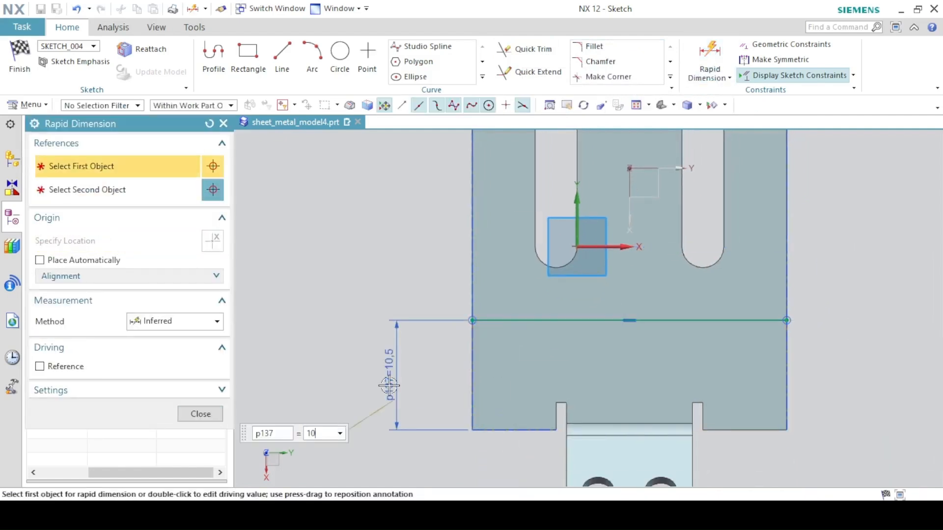
pyautogui.click(201, 412)
# Step: Finish the sketch and create the 35° bend with its direction reversed to fold downward, using the Bend Center Line inset
pyautogui.click(19, 56)
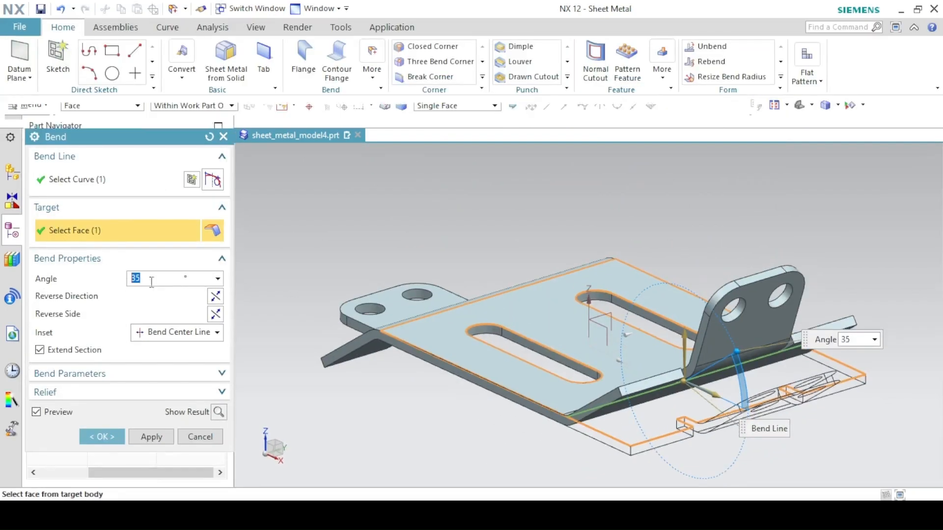
pyautogui.click(214, 297)
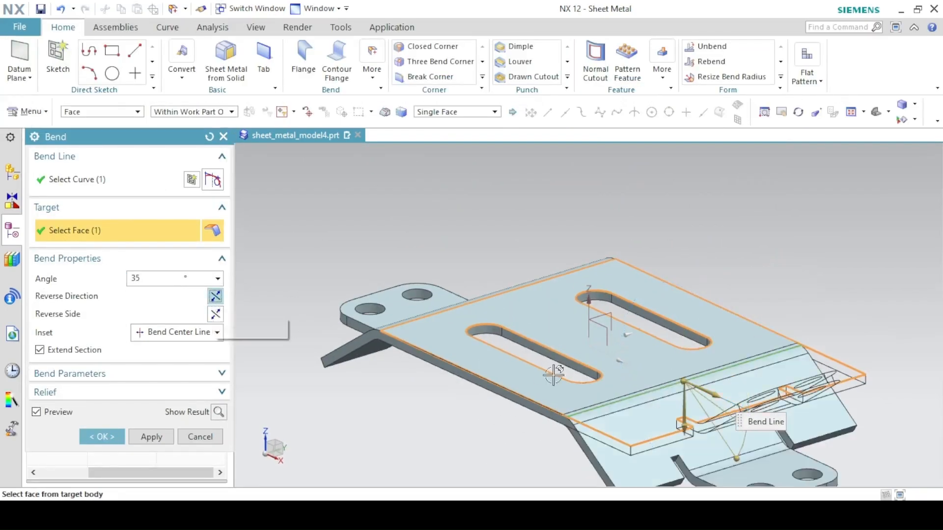
pyautogui.click(111, 435)
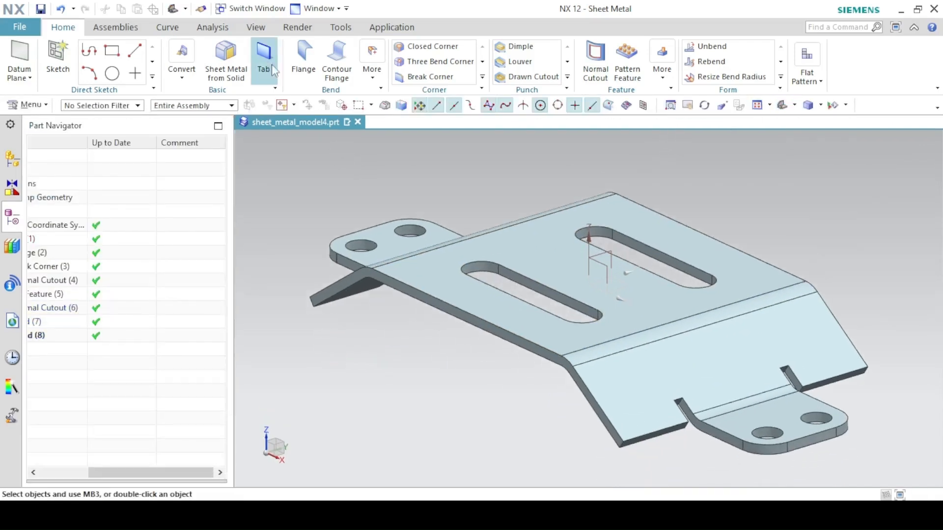
# Step: Hide all objects and show only the solid bodies
pyautogui.click(255, 27)
pyautogui.click(188, 64)
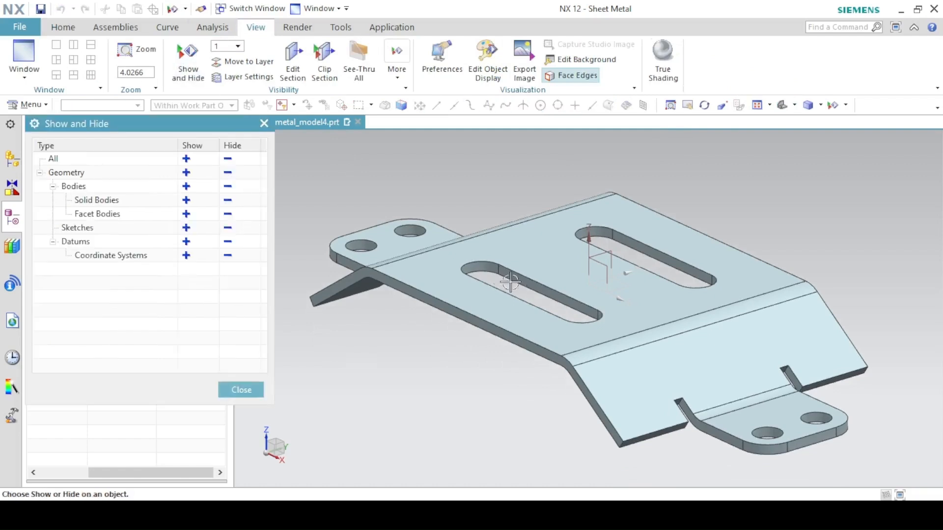
pyautogui.click(228, 160)
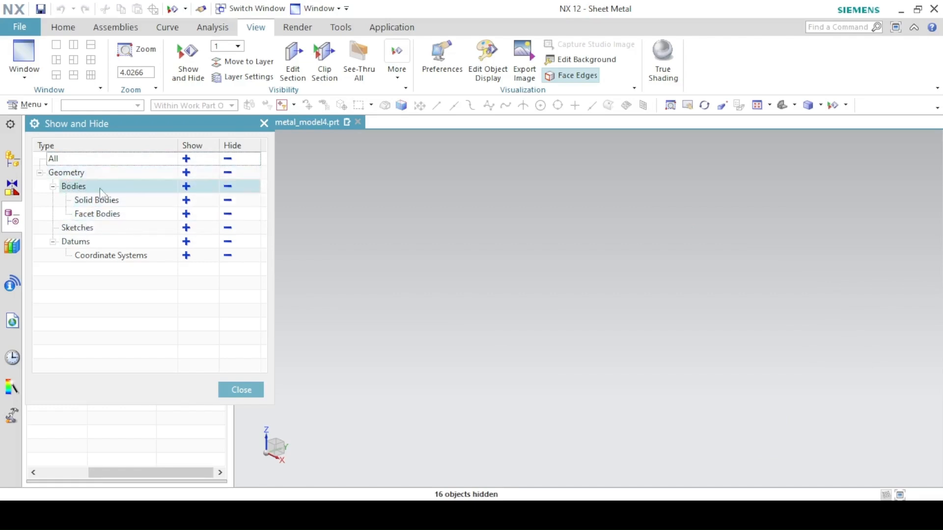
pyautogui.click(186, 200)
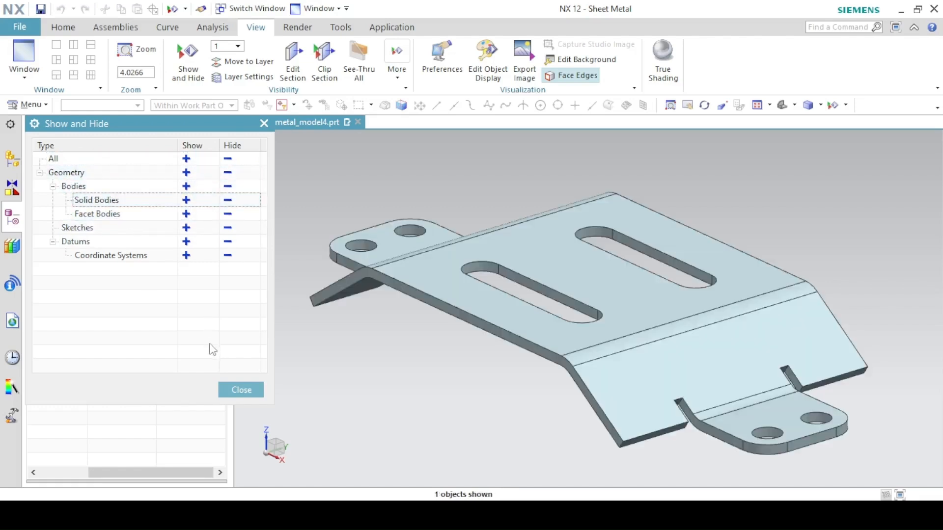
pyautogui.click(231, 391)
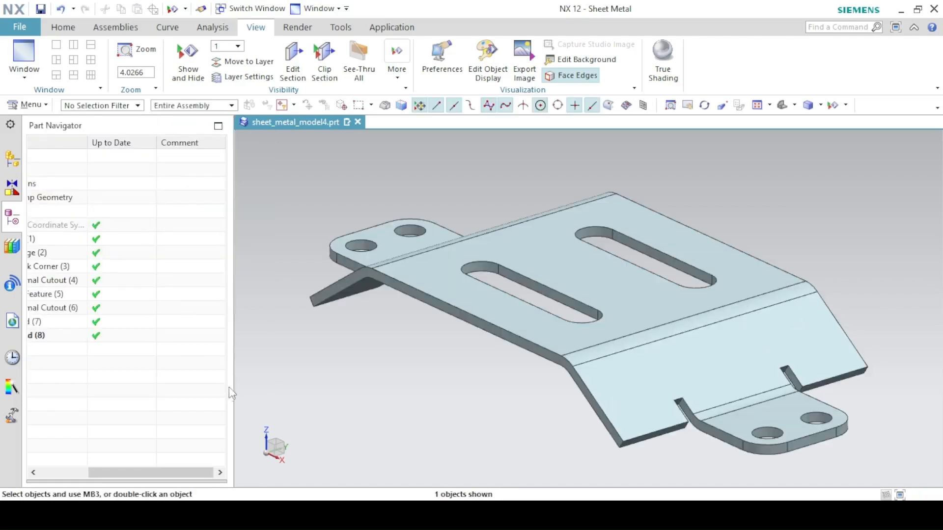
# Step: Enable True Shading with the global Brass material and turn off the floor reflection and floor grid, keeping shadows on
pyautogui.click(663, 71)
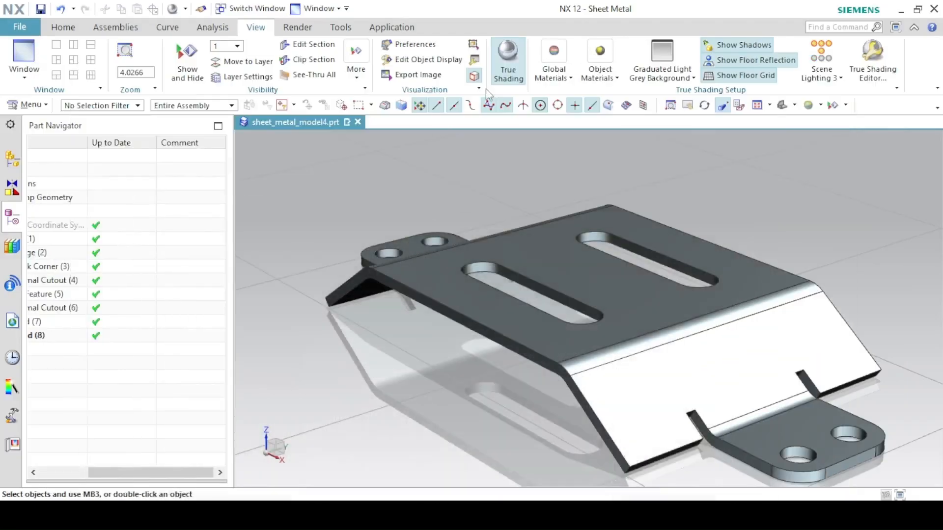
pyautogui.click(555, 64)
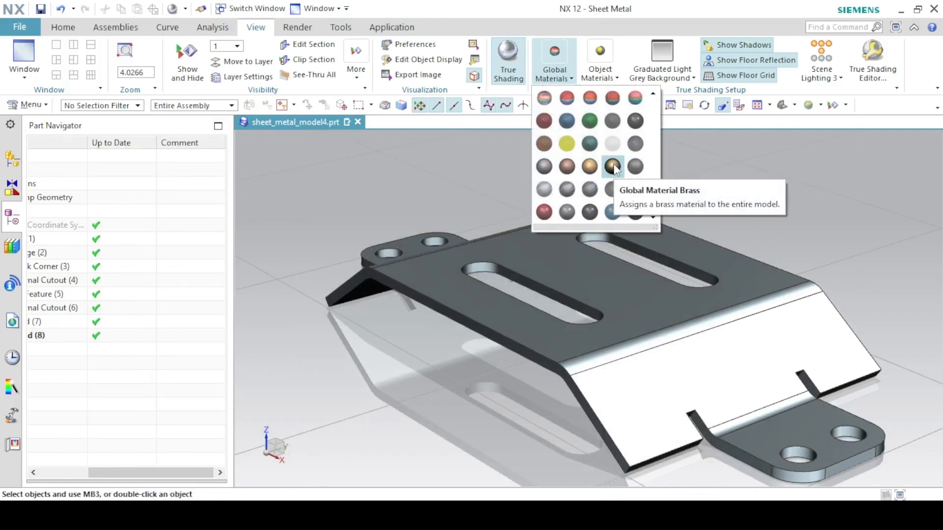
pyautogui.click(613, 166)
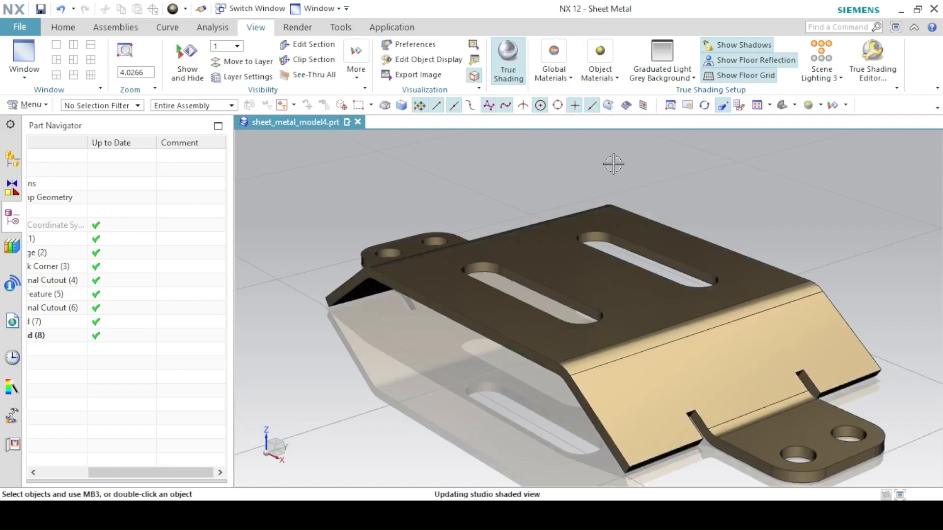
pyautogui.click(737, 59)
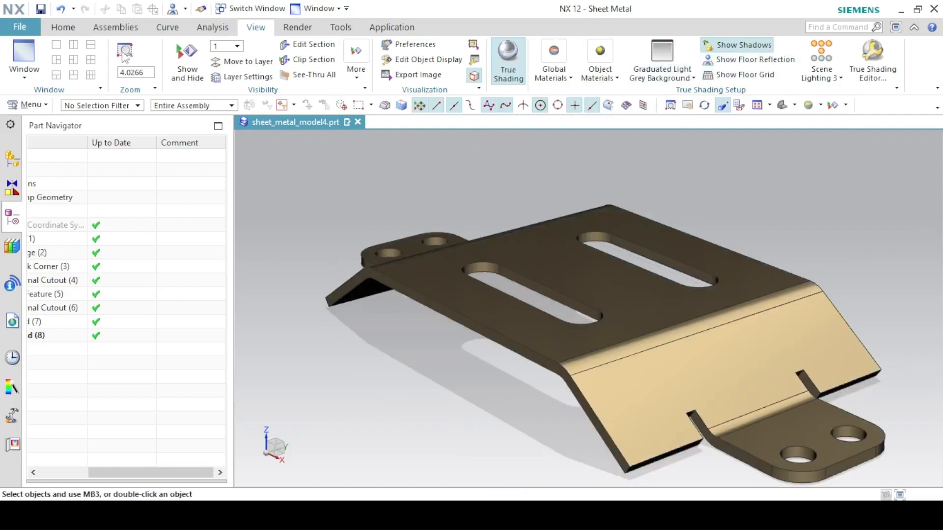
# Step: Orient the bracket to a preset three-dimensional view that fits the whole part, keeping the brass shading
pyautogui.click(63, 27)
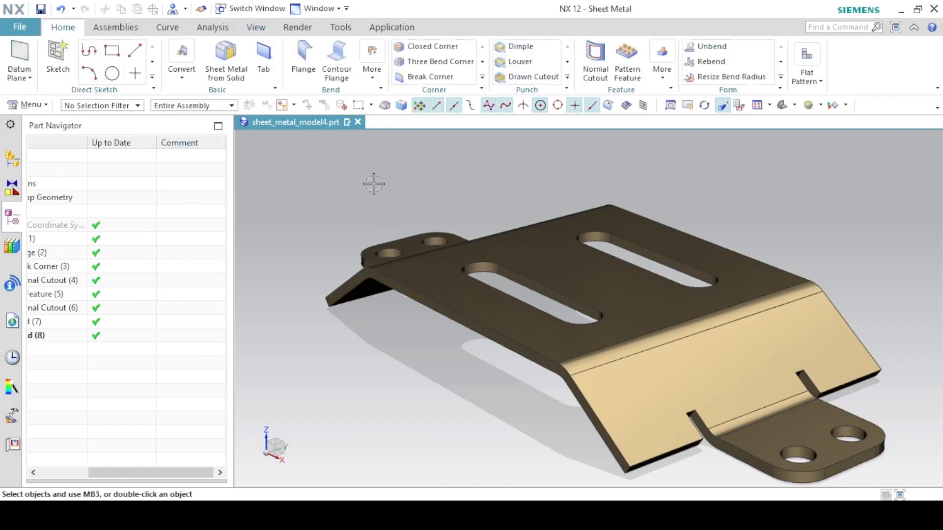
pyautogui.click(793, 106)
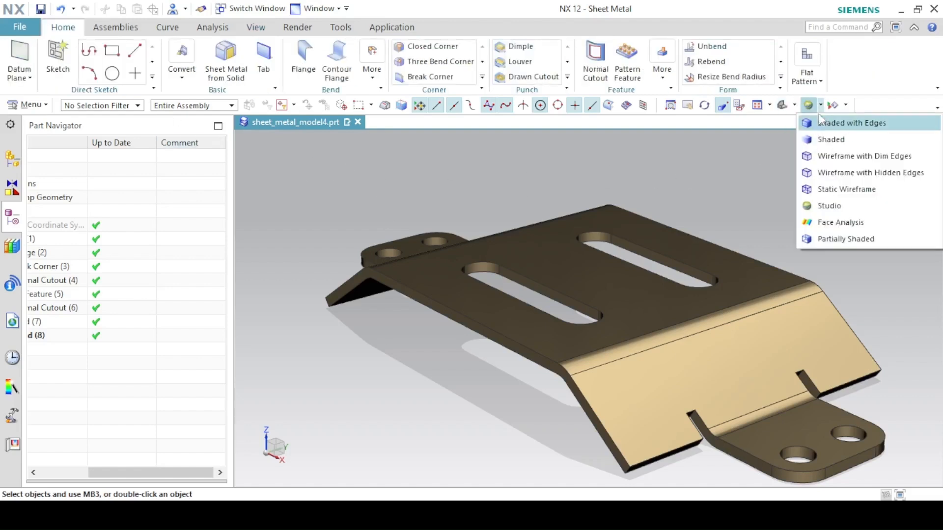
pyautogui.moveTo(791, 106)
pyautogui.click(828, 125)
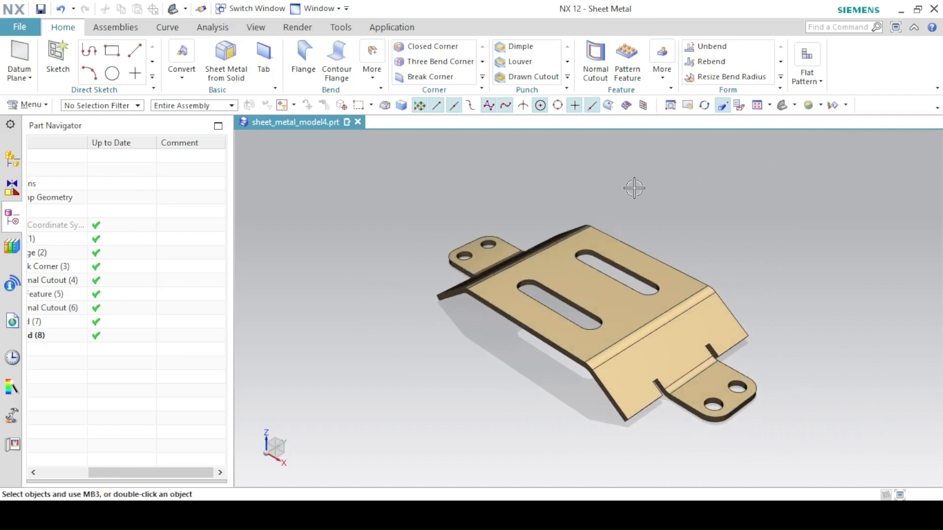